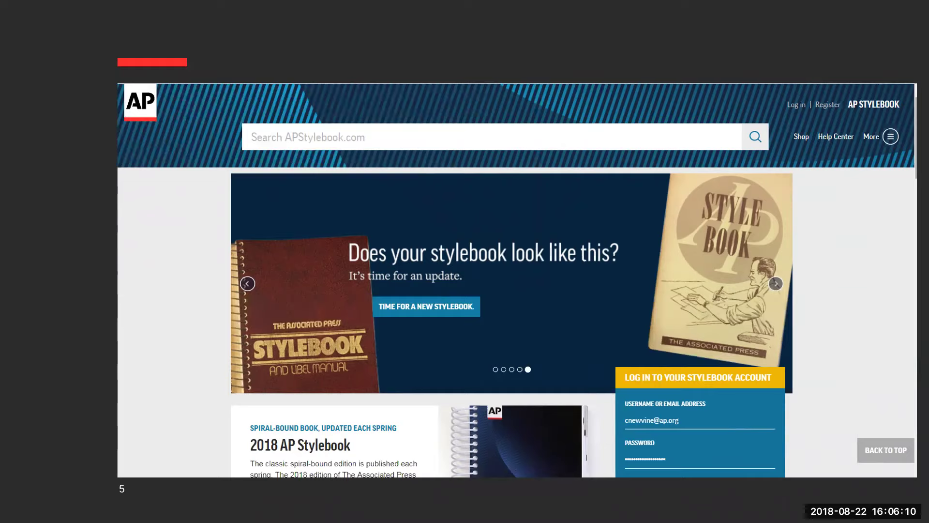
# - Exit the slide show, minimize PowerPoint and bring the Associated Press Stylebook Chrome window forward
pyautogui.press('Escape')
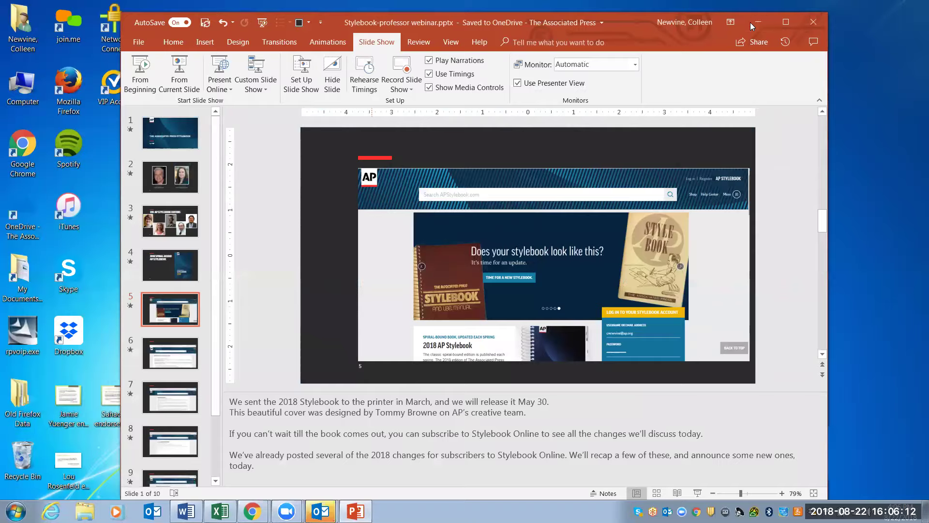
pyautogui.click(755, 22)
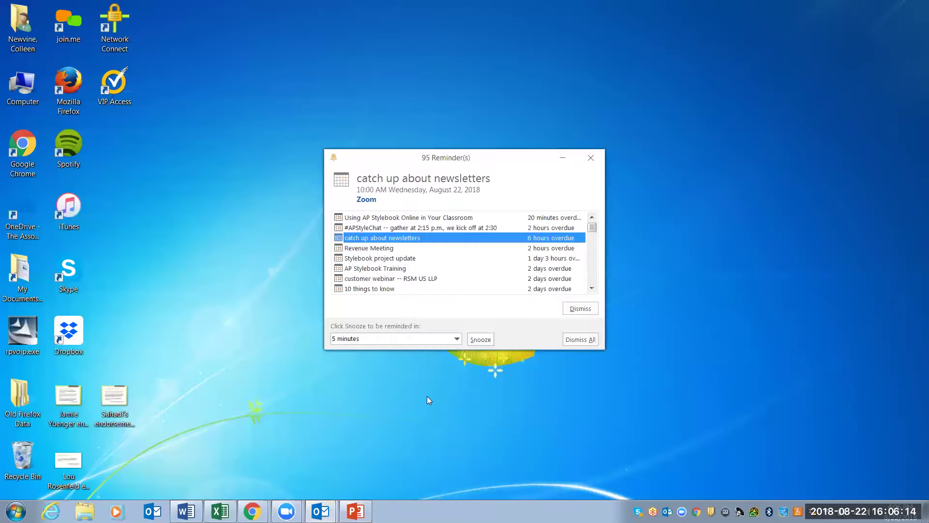
pyautogui.click(252, 511)
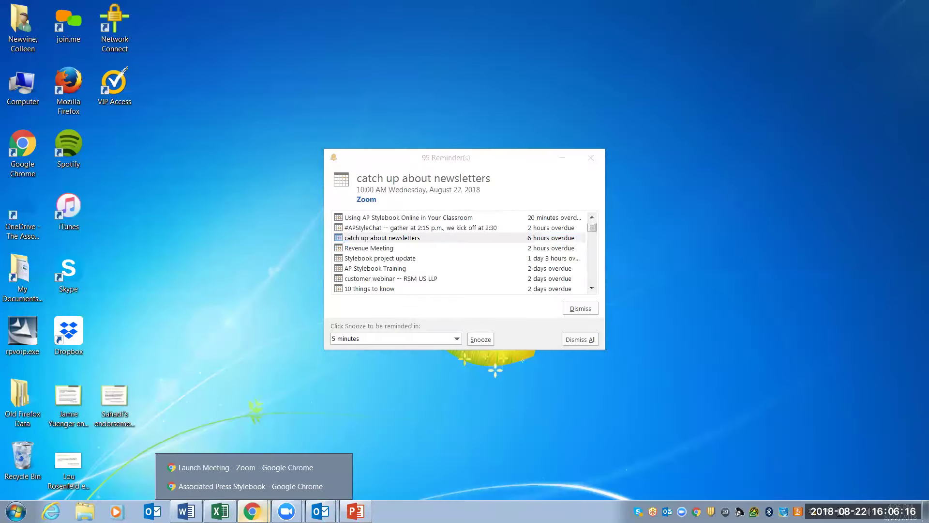
pyautogui.click(267, 486)
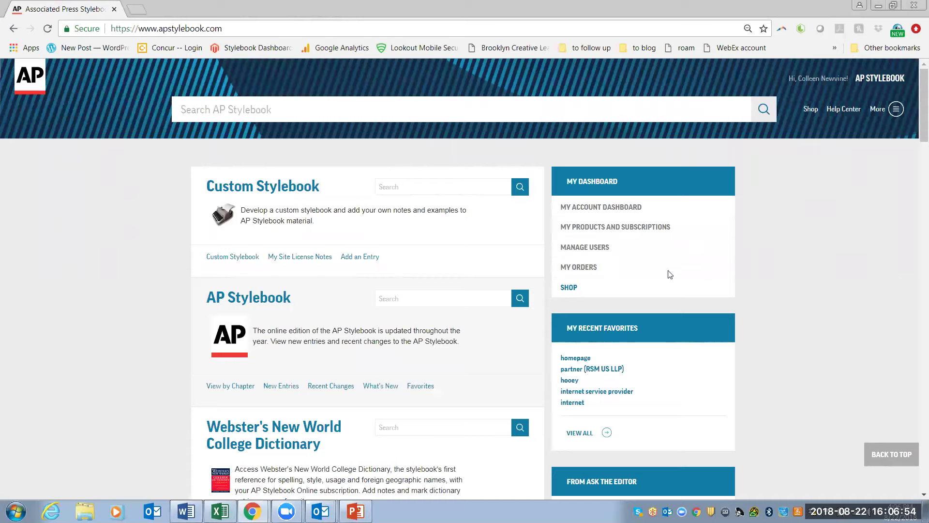
# - Search the Custom Stylebook for 'test', view the single matching entry, then return to the homepage
pyautogui.click(470, 190)
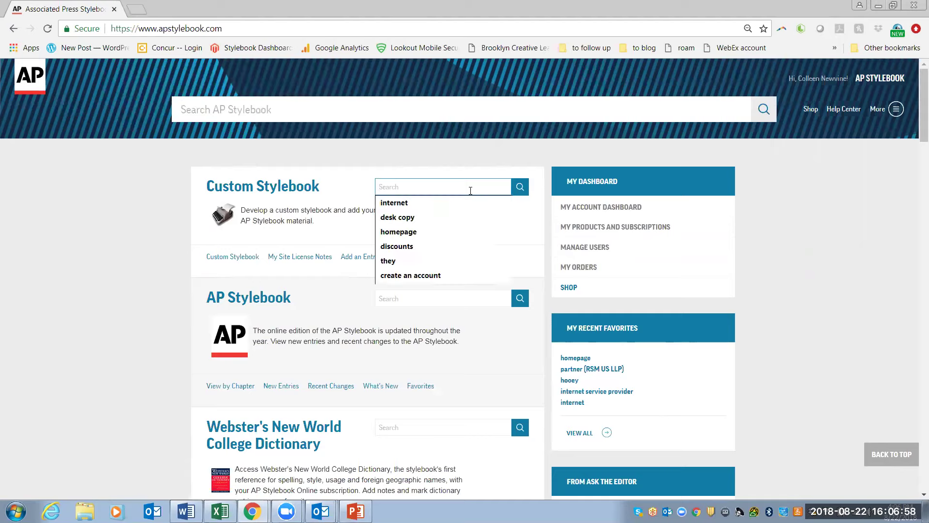
pyautogui.click(462, 298)
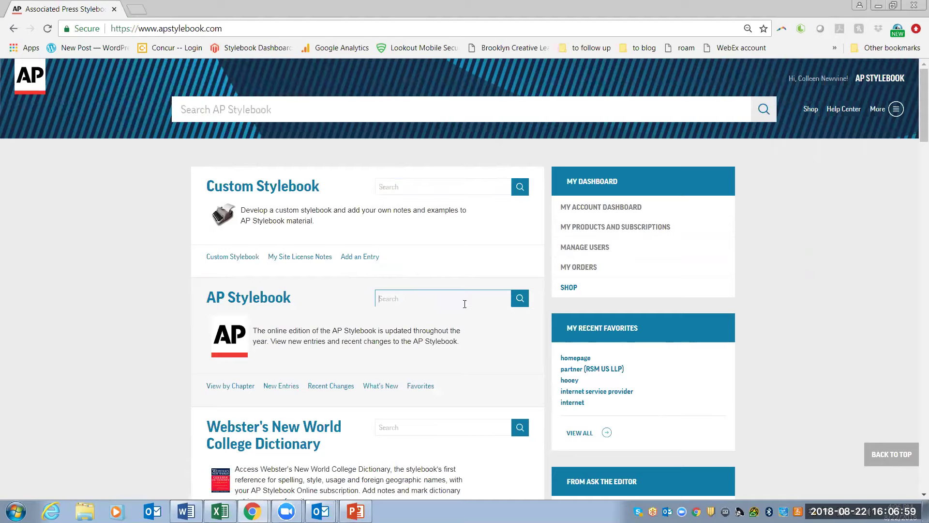
pyautogui.click(454, 186)
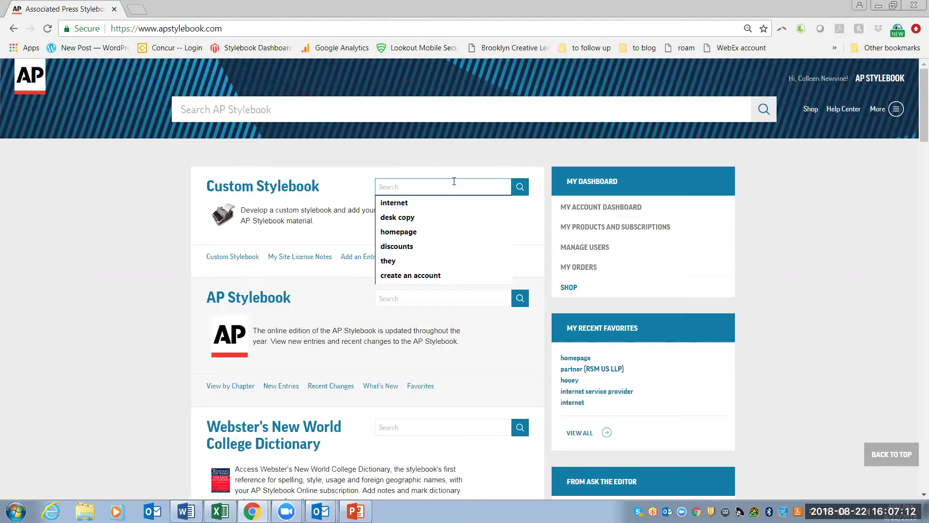
pyautogui.write('te')
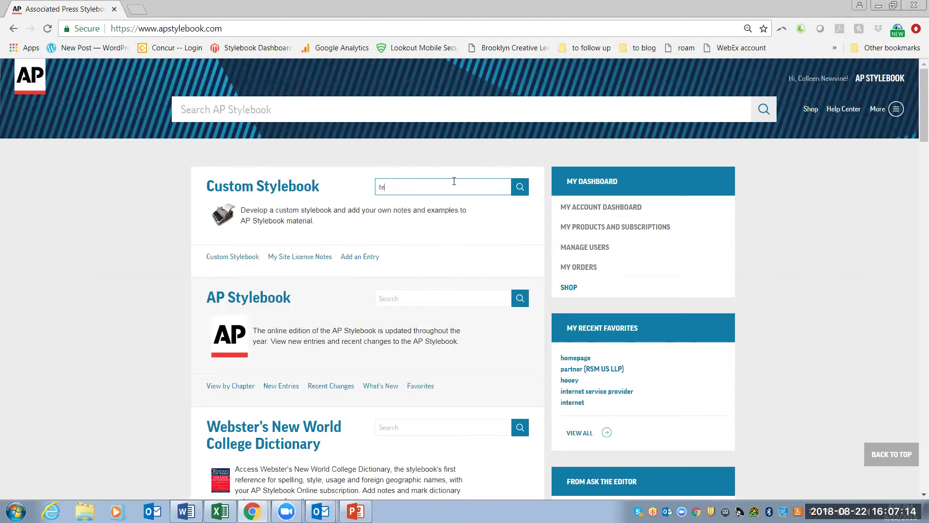
pyautogui.write('st')
pyautogui.press('Return')
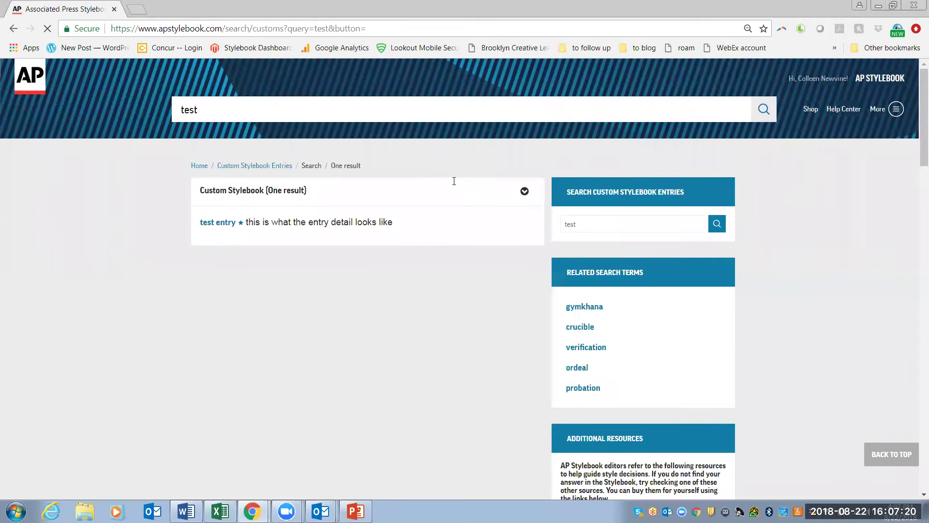
pyautogui.click(15, 28)
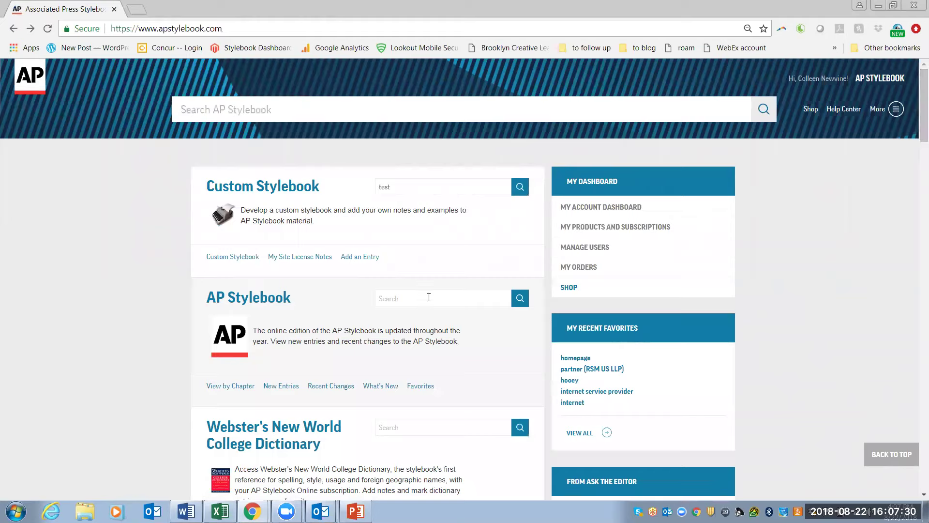
# - Run a site-wide search for the suggested term 'internet', returning 272 results
pyautogui.click(444, 111)
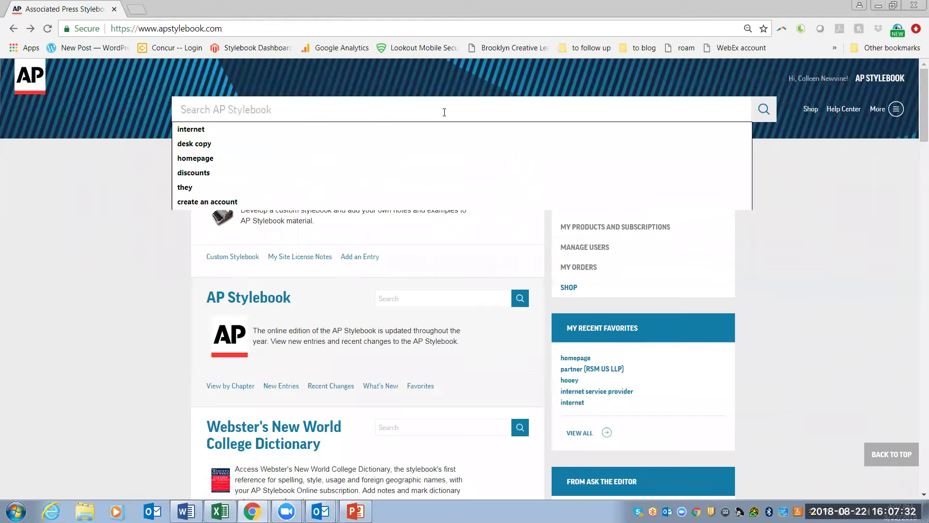
pyautogui.click(417, 129)
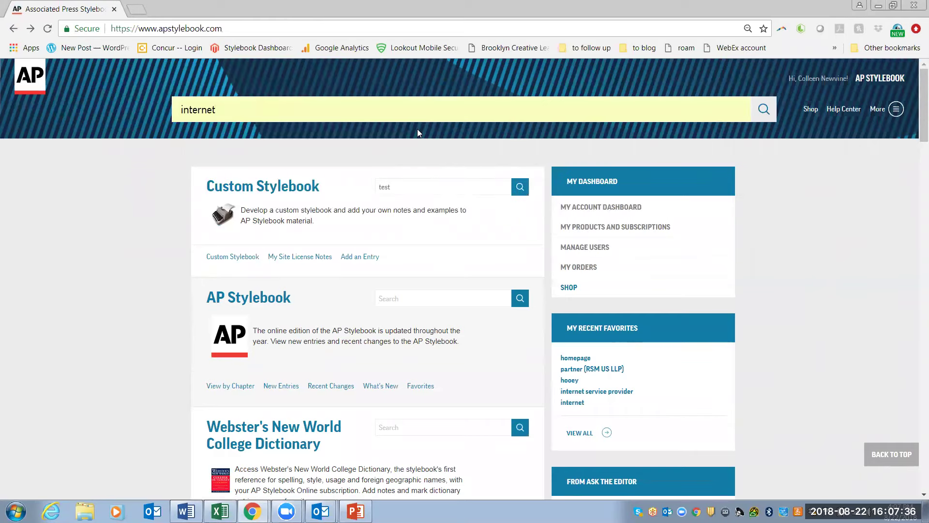
pyautogui.press('Return')
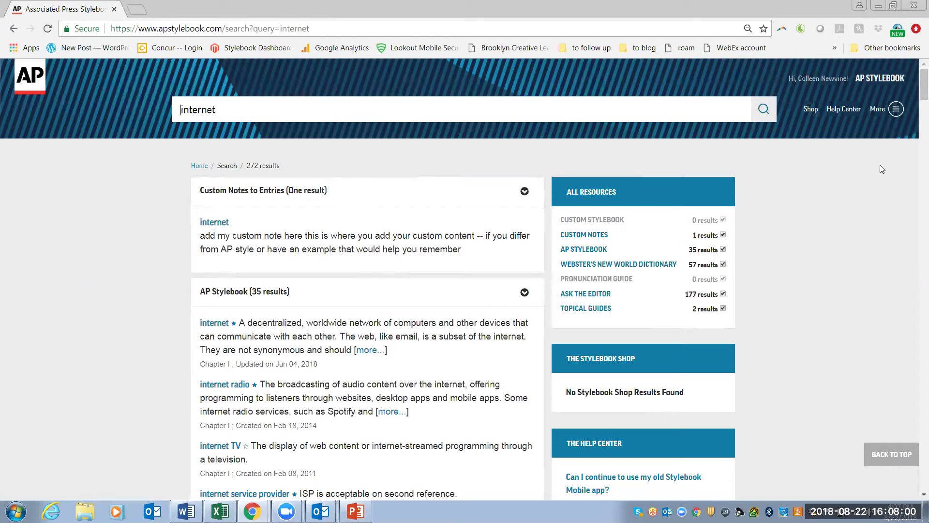
pyautogui.scroll(-1, 915, 85)
pyautogui.scroll(-3, 916, 86)
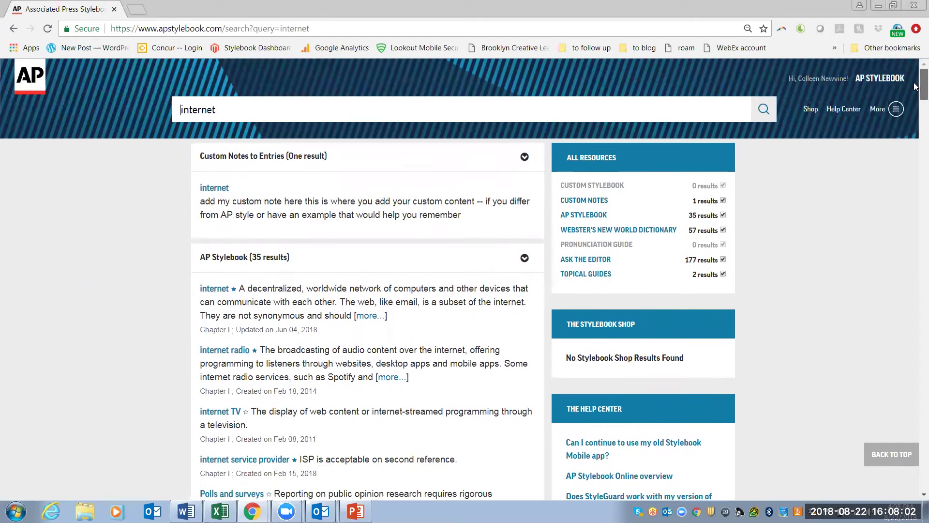
pyautogui.scroll(-1, 916, 91)
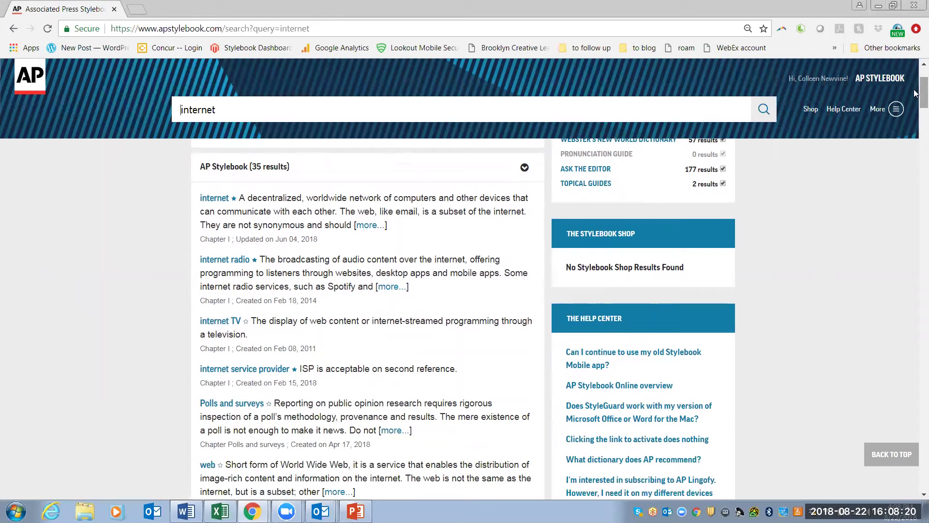
pyautogui.scroll(-1, 914, 92)
pyautogui.scroll(-3, 914, 96)
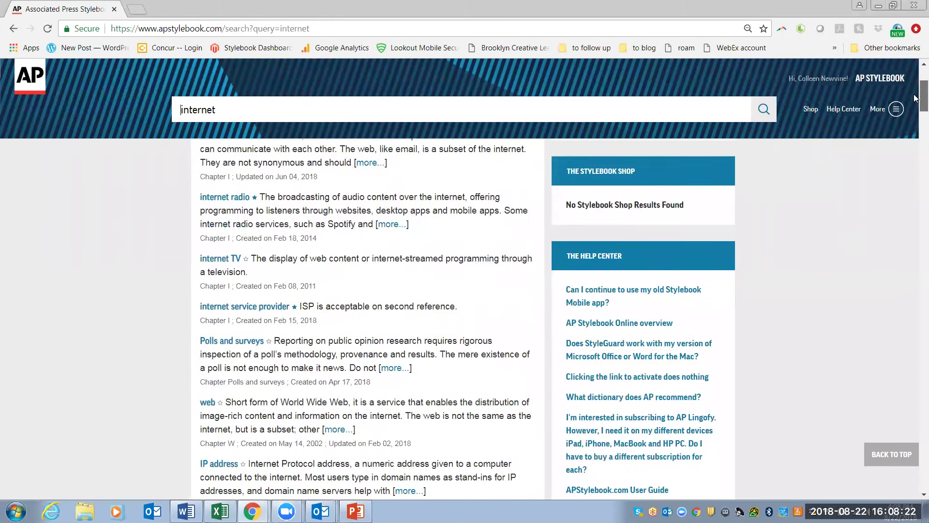
pyautogui.moveTo(914, 105); pyautogui.dragTo(914, 122)
pyautogui.scroll(-2, 916, 122)
pyautogui.scroll(10, 916, 76)
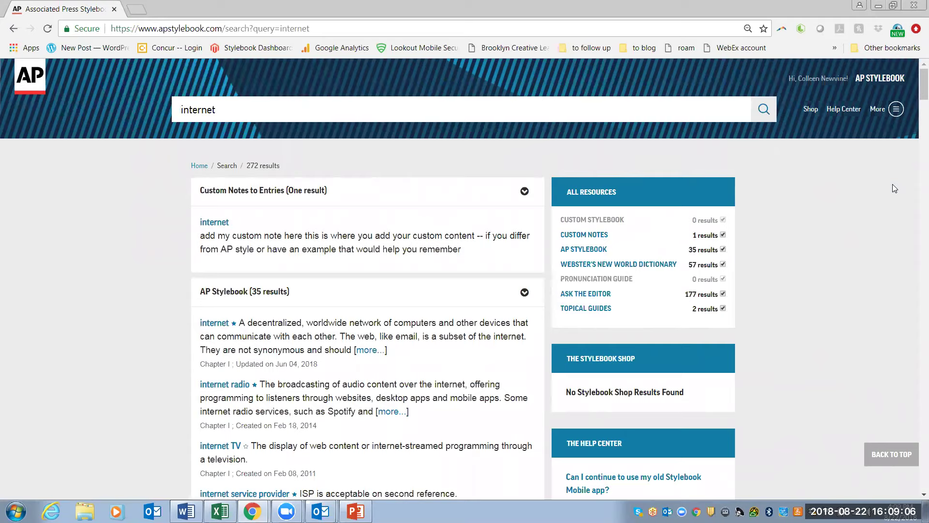
# - Go from the 'internet' results back to the homepage dashboard via the Home breadcrumb
pyautogui.click(200, 166)
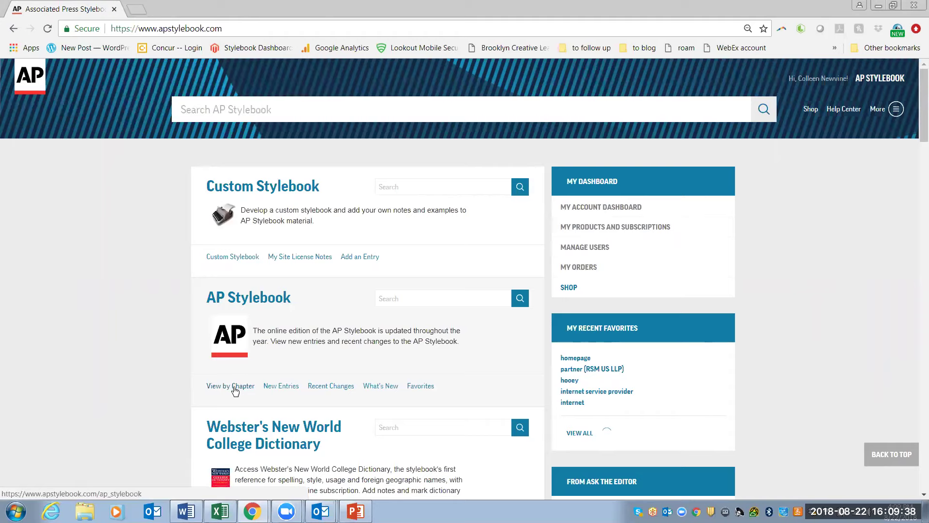
# - Browse the A–Z chapters and pick letter M, listing entries from Macau, Mace and machine gun
pyautogui.click(235, 386)
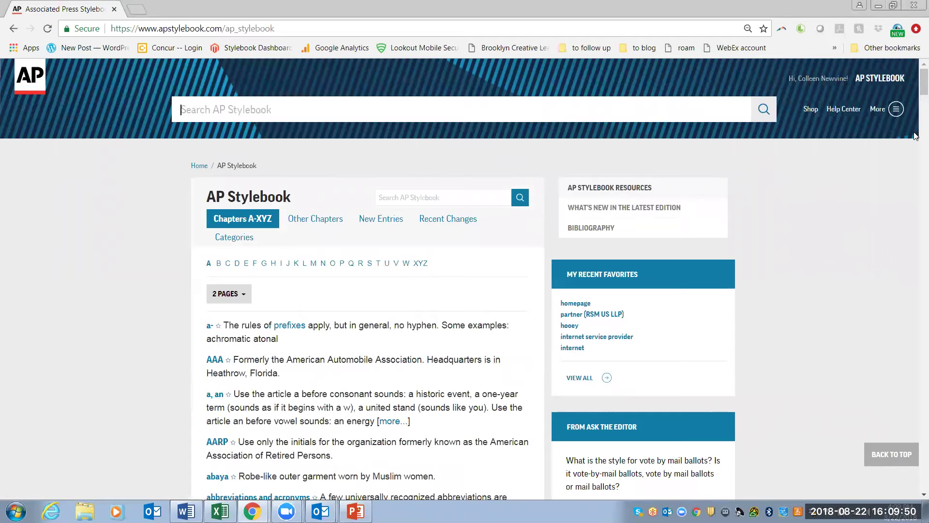
pyautogui.scroll(-9, 916, 140)
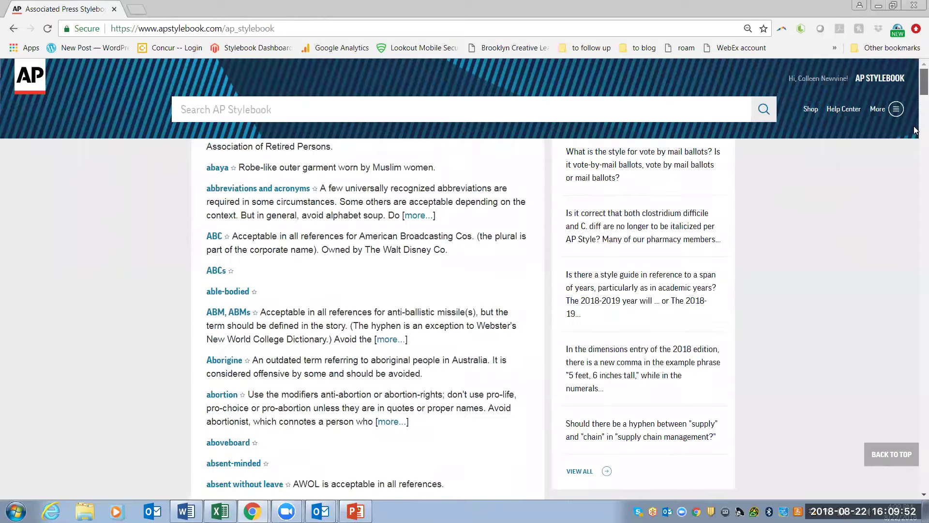
pyautogui.scroll(-15, 916, 140)
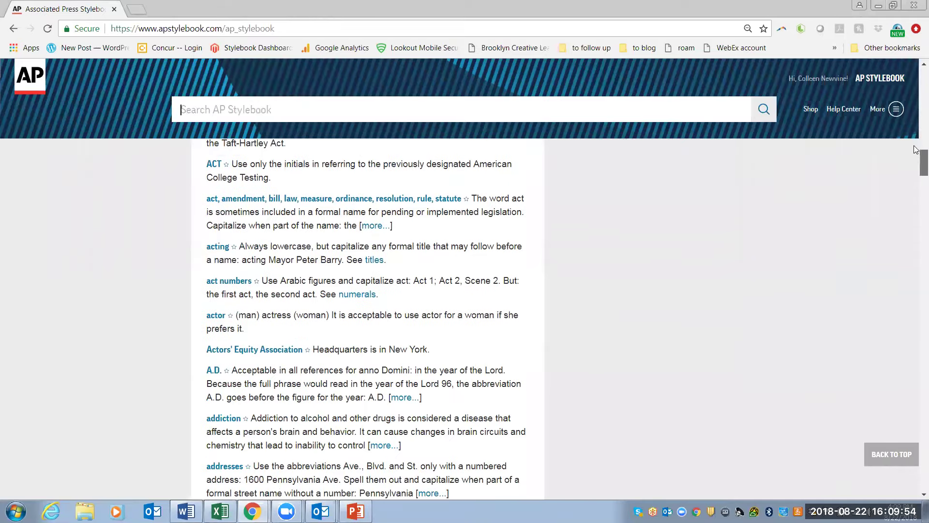
pyautogui.scroll(12, 916, 103)
pyautogui.scroll(10, 916, 103)
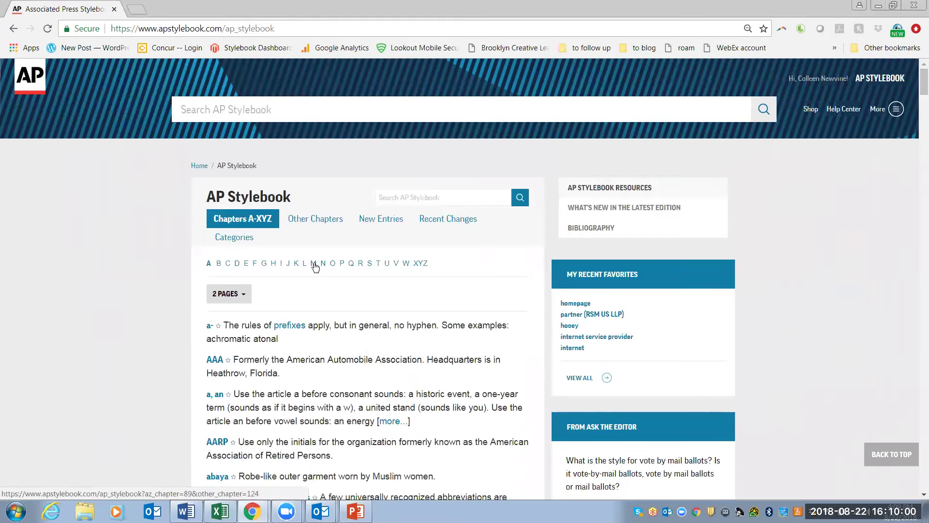
pyautogui.click(314, 264)
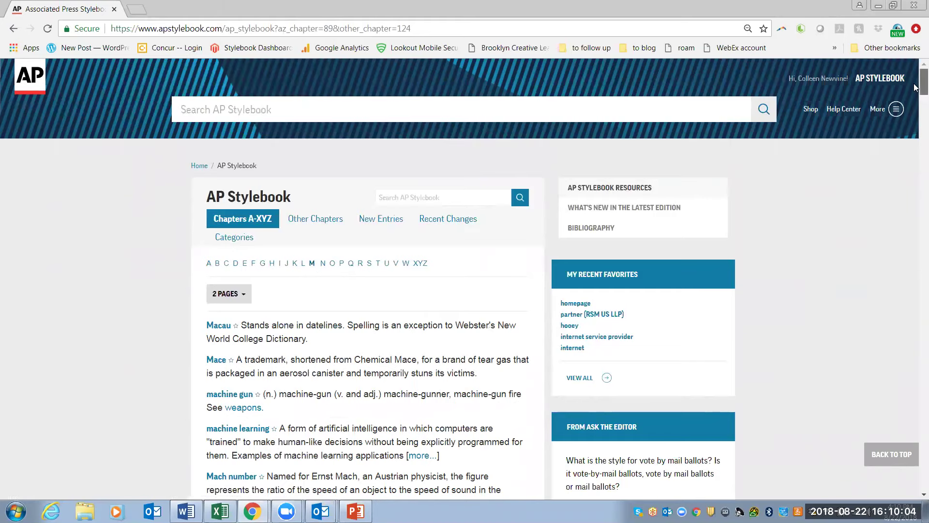
pyautogui.scroll(-2, 916, 97)
pyautogui.scroll(-10, 916, 107)
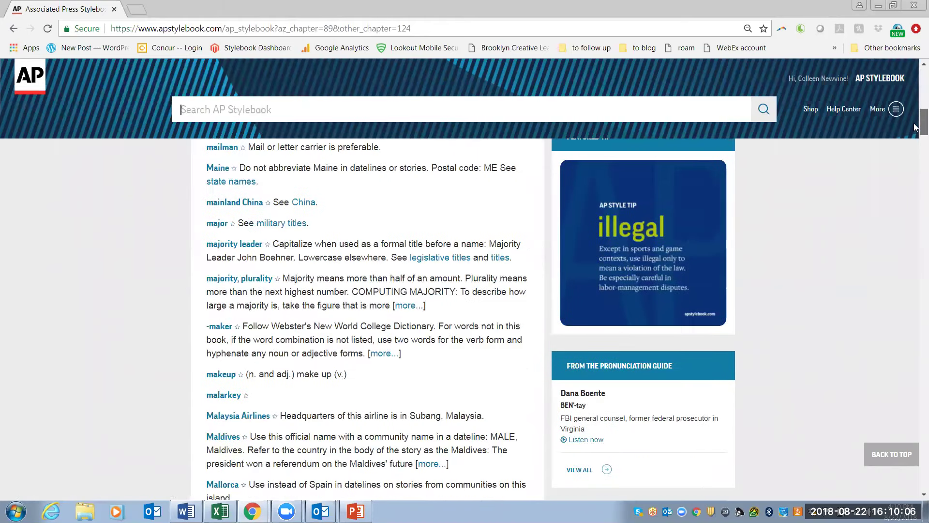
pyautogui.scroll(12, 916, 118)
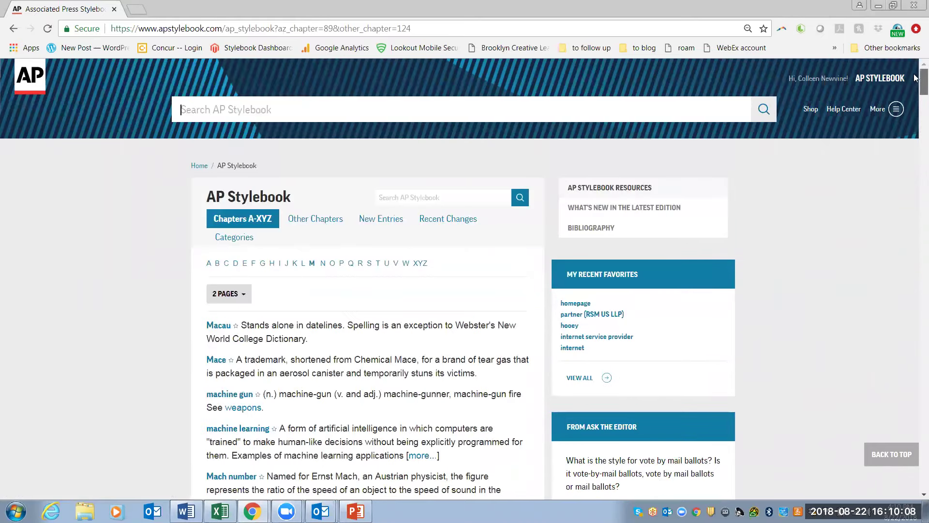
# - Under Other Chapters, preview Polls and surveys and Food Guidelines, then open the Punctuation Guide
pyautogui.click(327, 220)
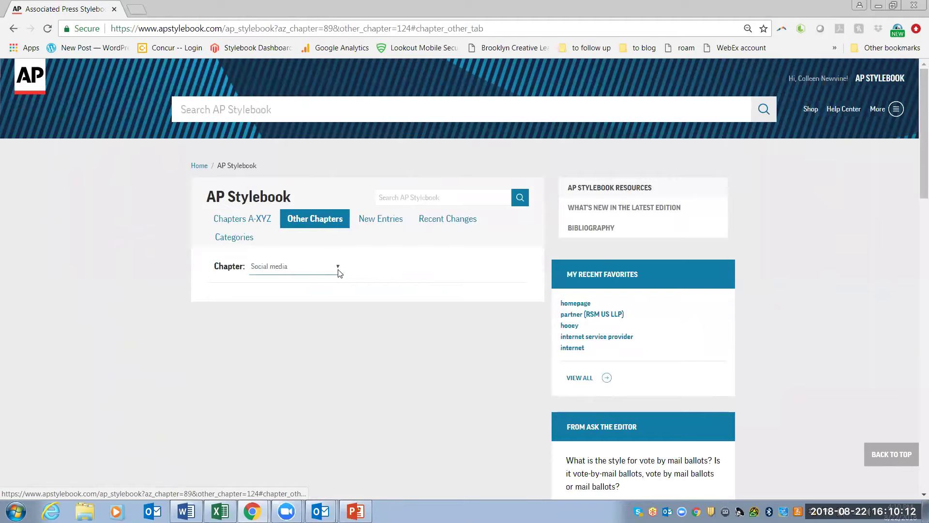
pyautogui.click(338, 269)
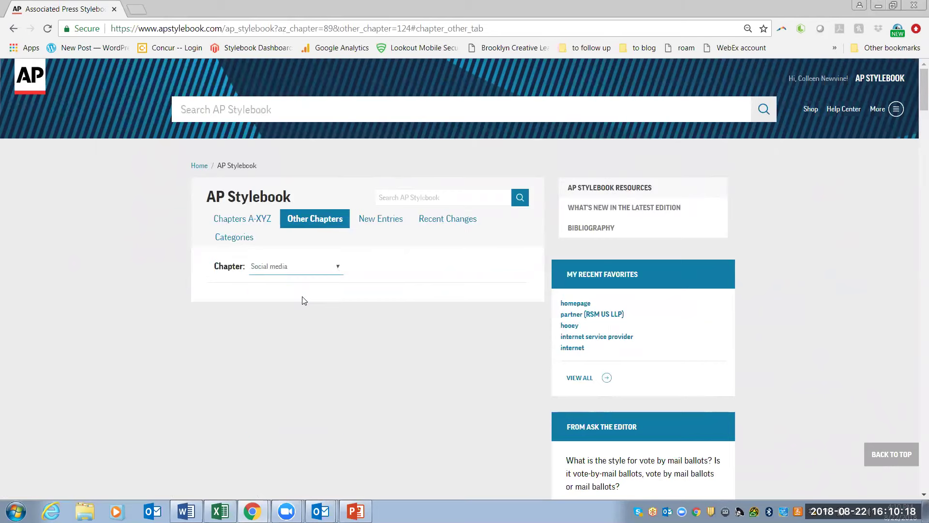
pyautogui.click(303, 300)
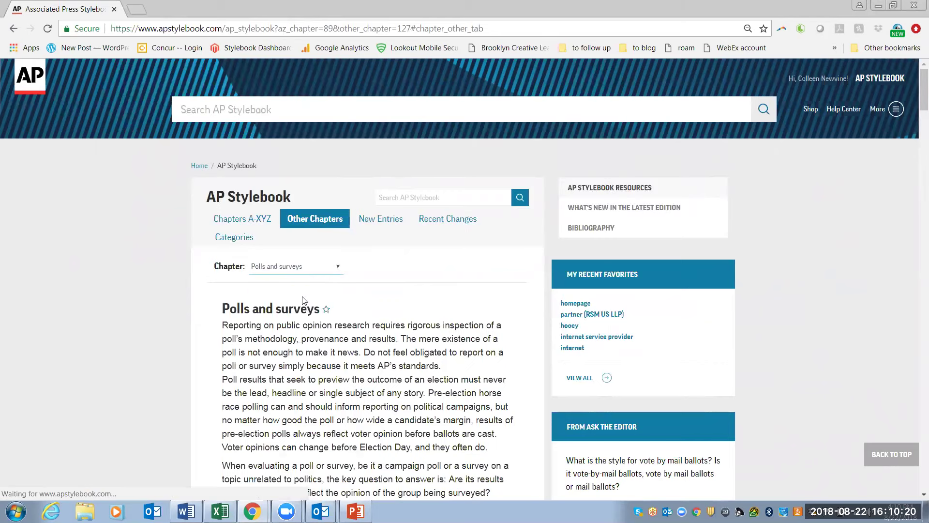
pyautogui.click(338, 270)
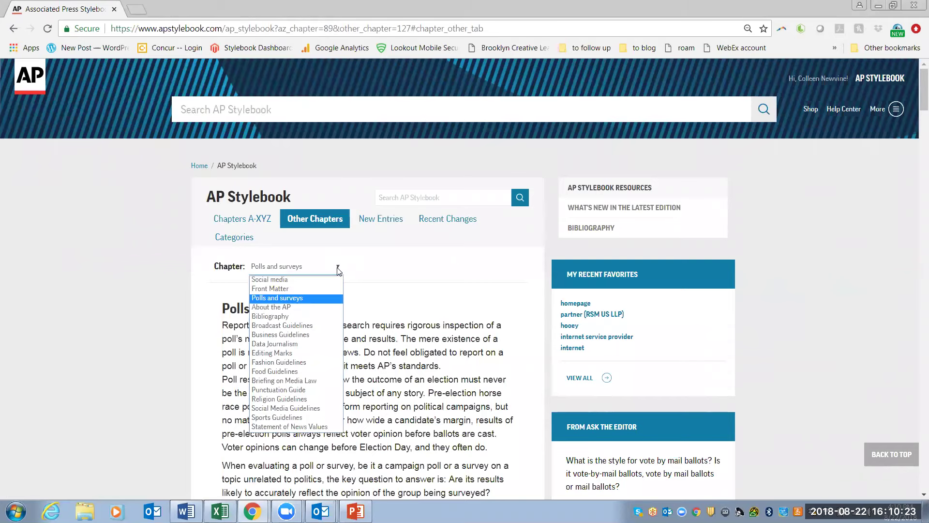
pyautogui.click(300, 372)
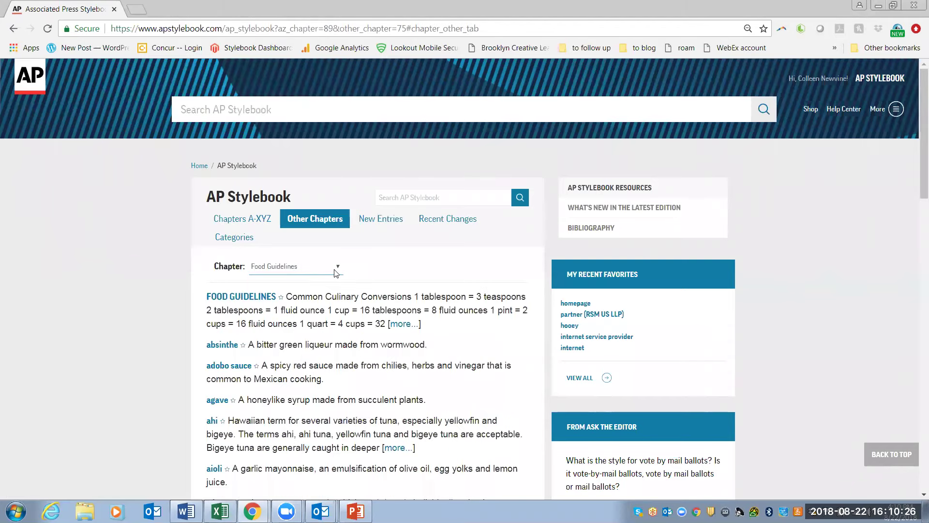
pyautogui.click(338, 269)
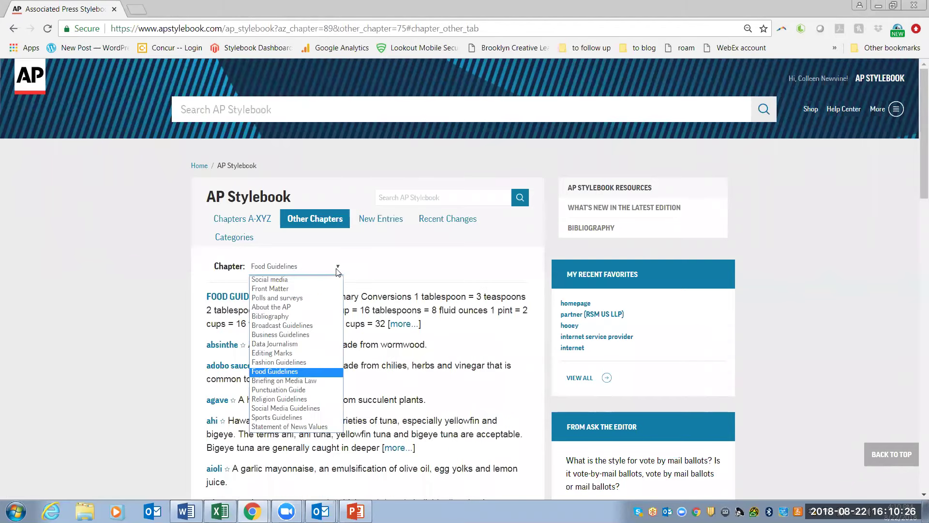
pyautogui.click(302, 390)
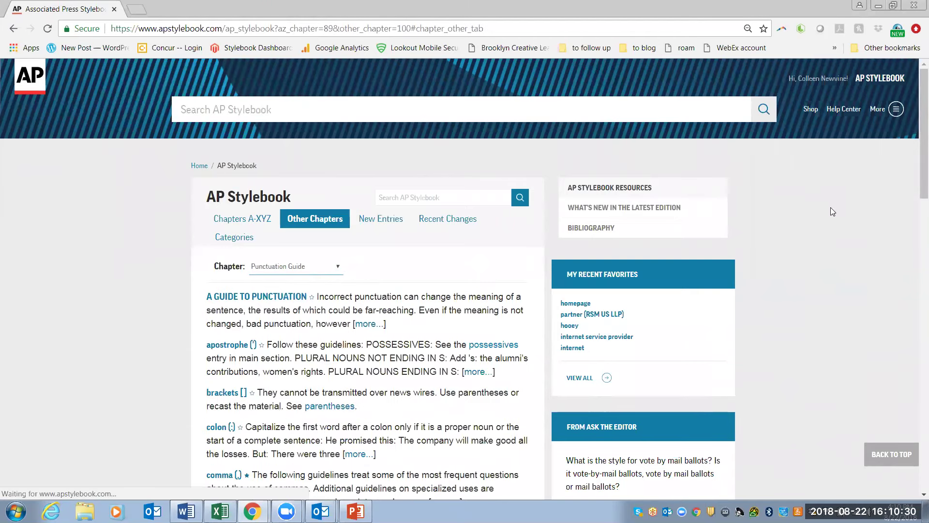
pyautogui.scroll(-3, 916, 111)
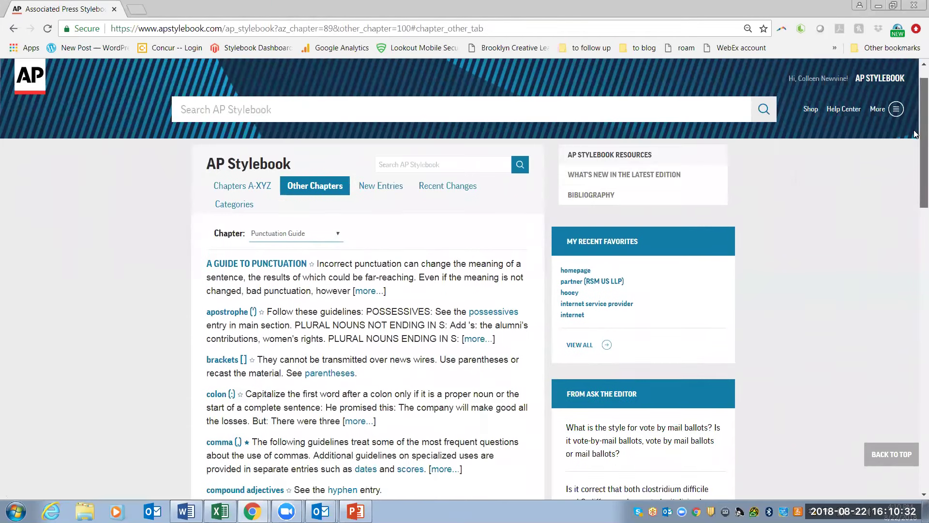
pyautogui.moveTo(916, 148); pyautogui.dragTo(916, 91)
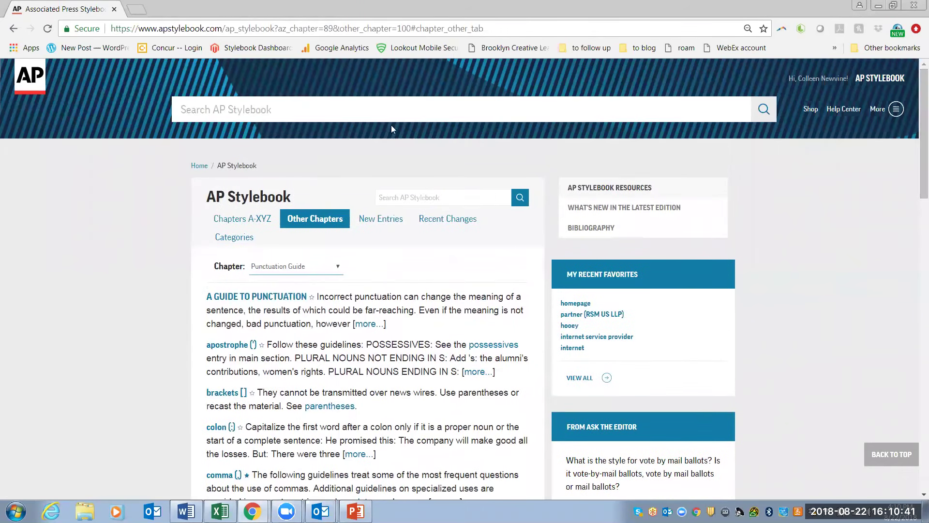
# - From the homepage, add a custom entry titled 'Big Ten' with the body 'Not Big 10'
pyautogui.click(200, 167)
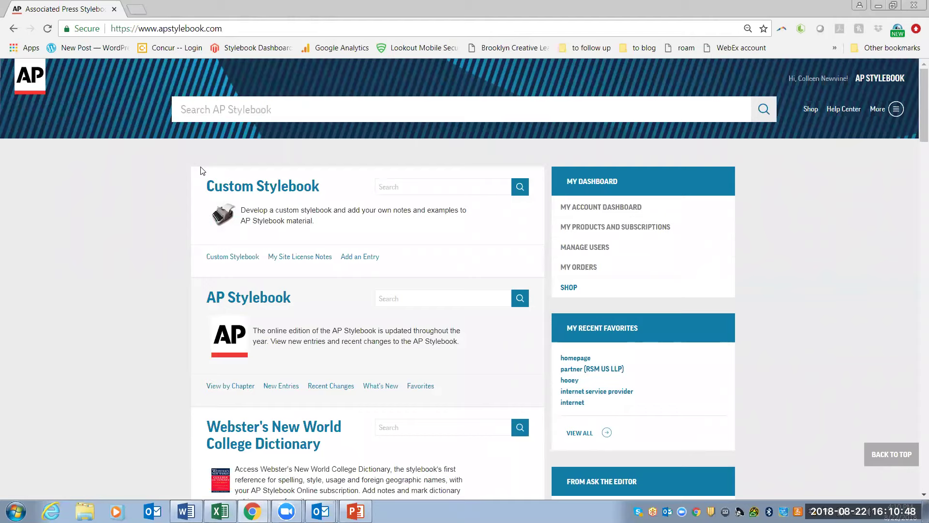
pyautogui.click(362, 259)
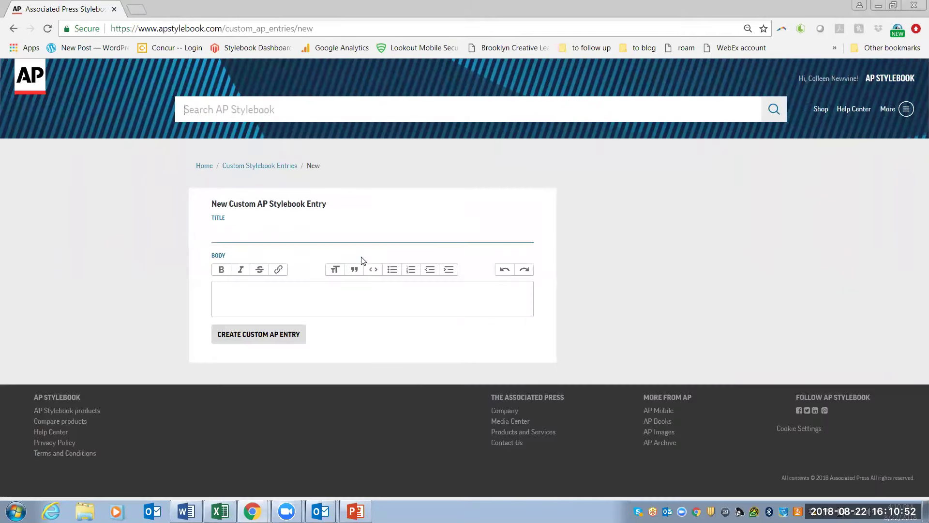
pyautogui.click(382, 234)
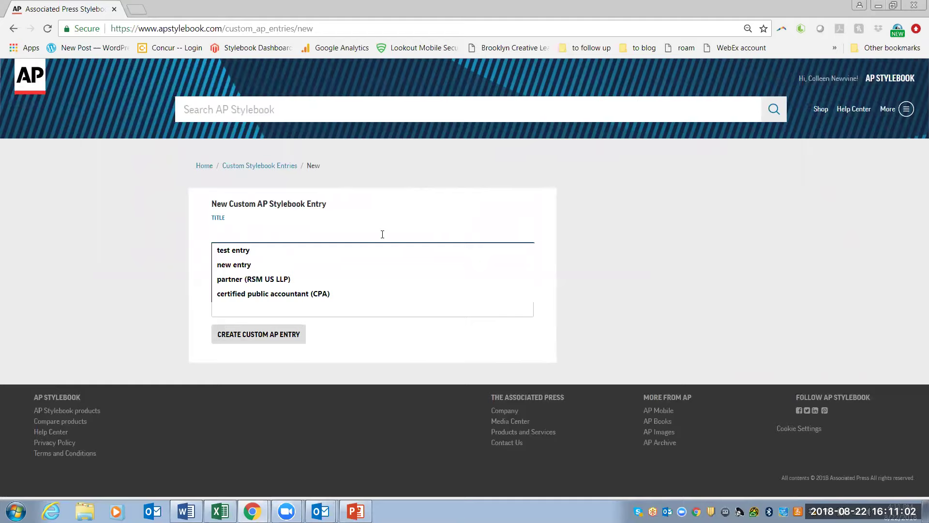
pyautogui.write('Big')
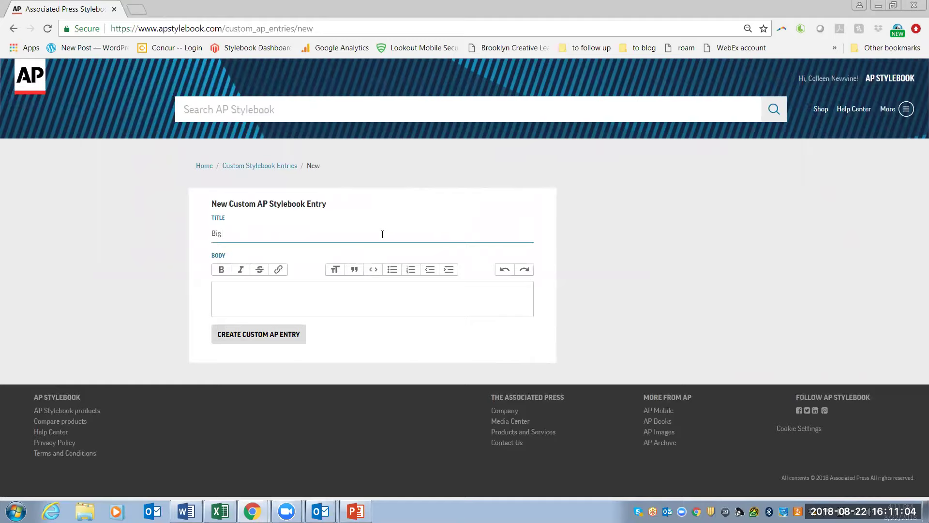
pyautogui.write(' Ten')
pyautogui.click(362, 289)
pyautogui.write('Not Big 10')
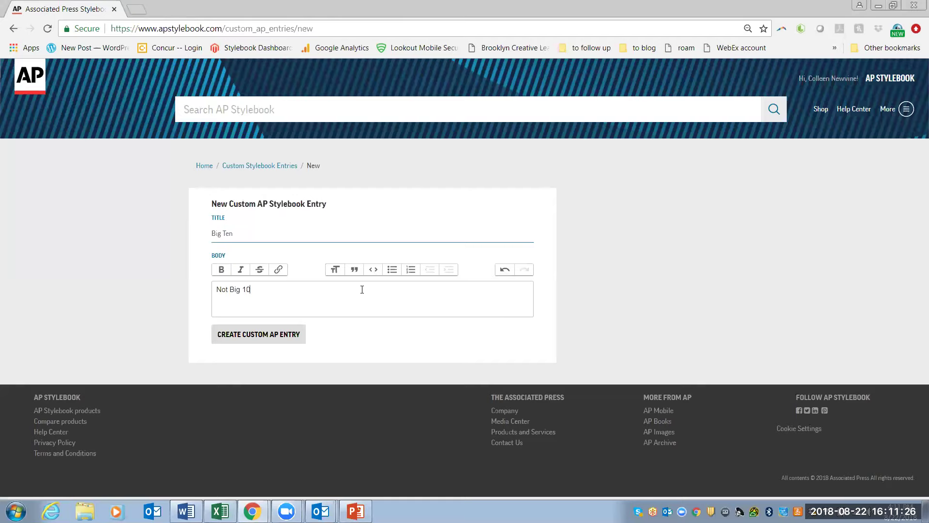
pyautogui.click(295, 337)
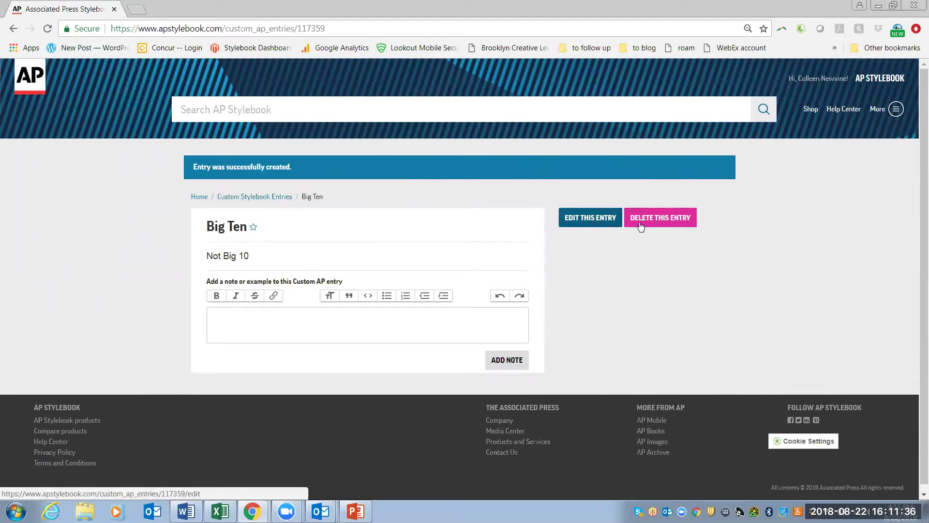
# - From Custom Stylebook Entries, search everything for 'big 10', getting 22 results led by Big Ten
pyautogui.click(259, 198)
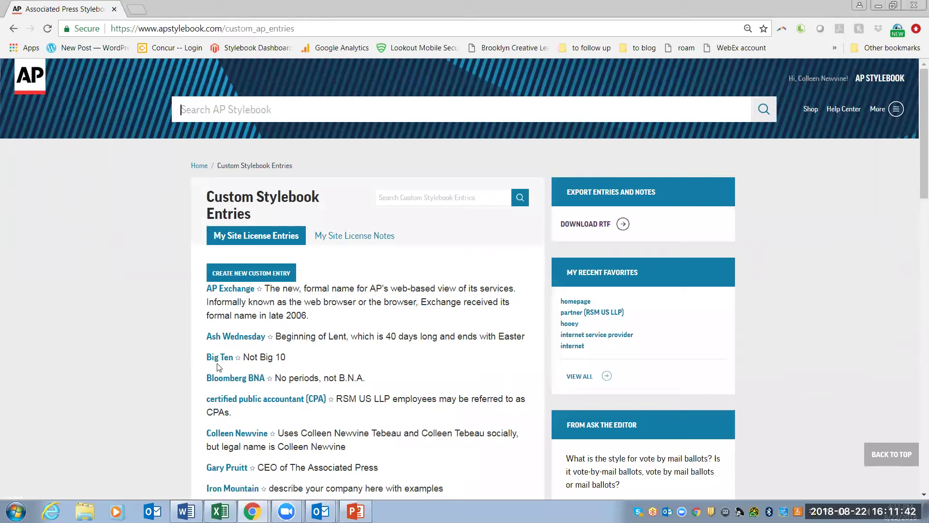
pyautogui.click(469, 115)
pyautogui.write('big ')
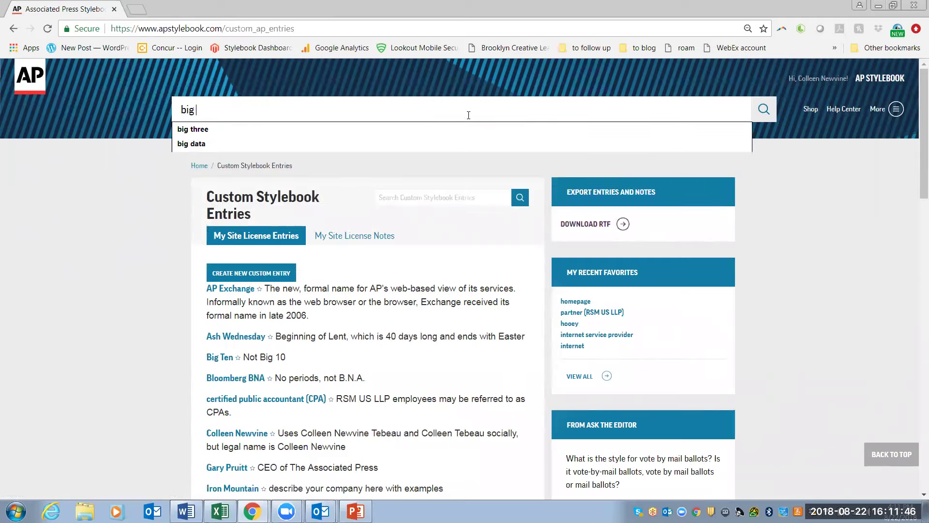
pyautogui.write('10')
pyautogui.press('Return')
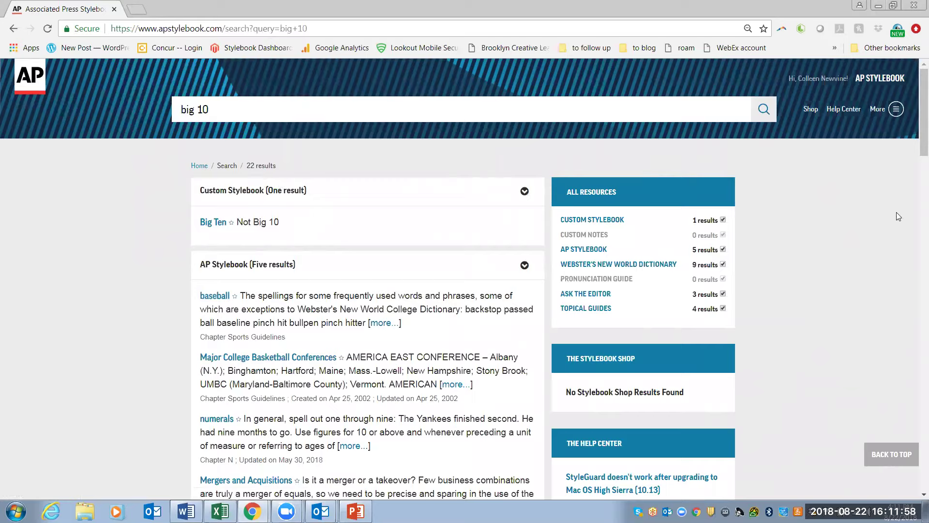
# - Open the Major College Basketball Conferences entry and find 'big ten' on the page
pyautogui.click(453, 386)
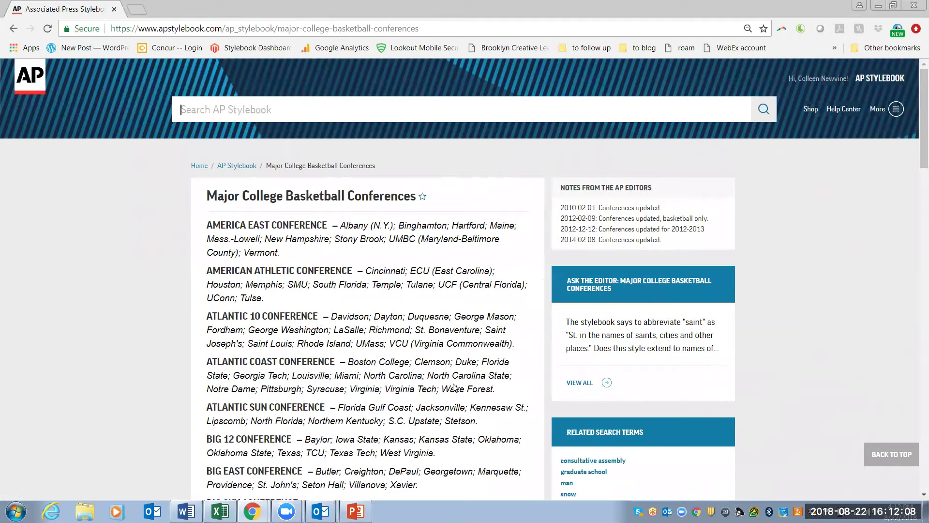
pyautogui.hotkey('ctrl', 'f')
pyautogui.write('big ')
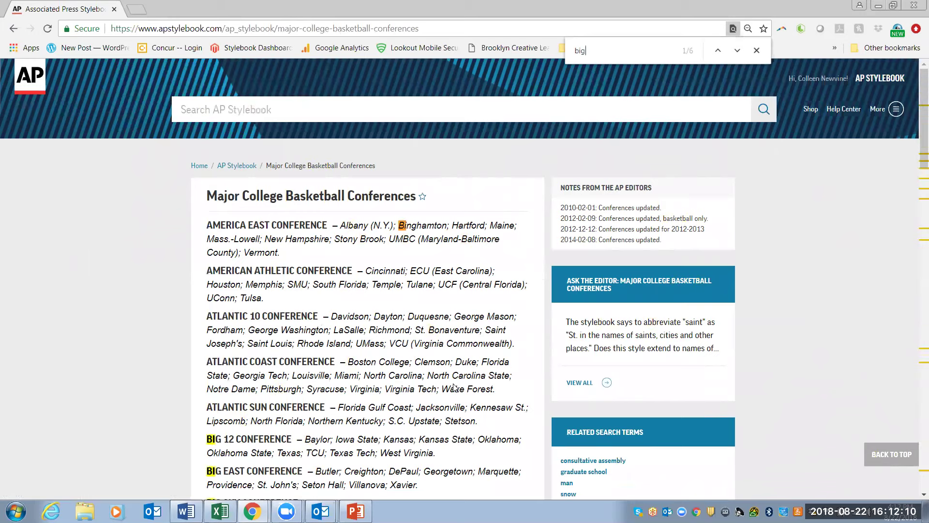
pyautogui.write('ten')
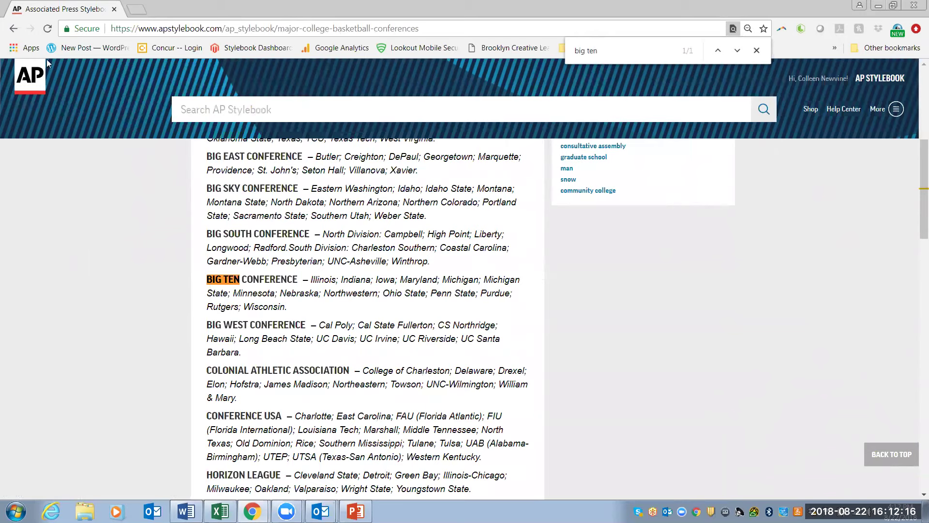
# - Return to the 22 'big 10' results and select the query in the search box
pyautogui.click(13, 31)
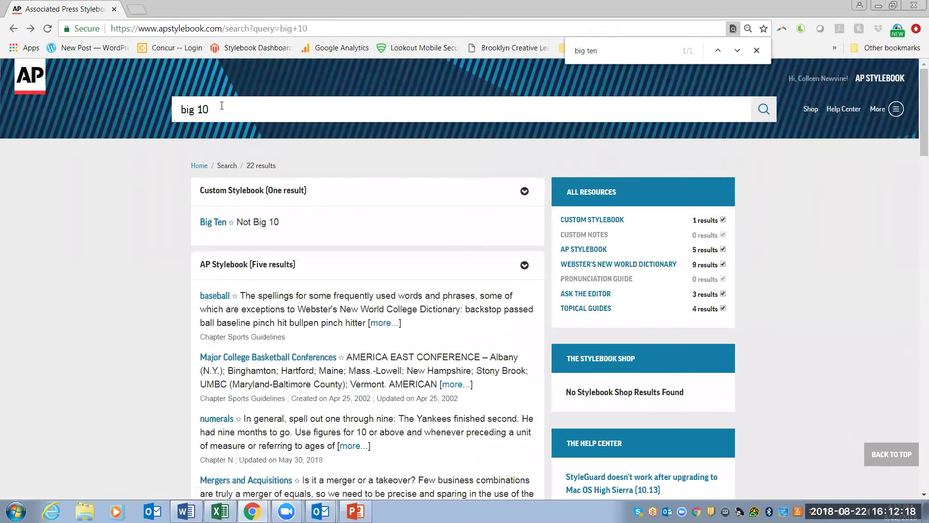
pyautogui.click(220, 107)
pyautogui.tripleClick(220, 107)
pyautogui.click(219, 107)
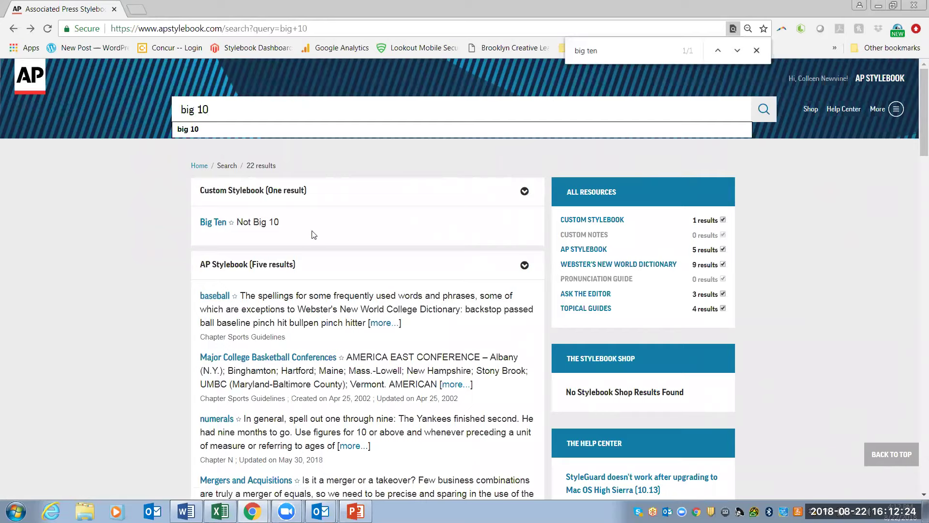
# - Return home and open My Favorites, listing American Legion, bananas Foster and barrister
pyautogui.click(200, 167)
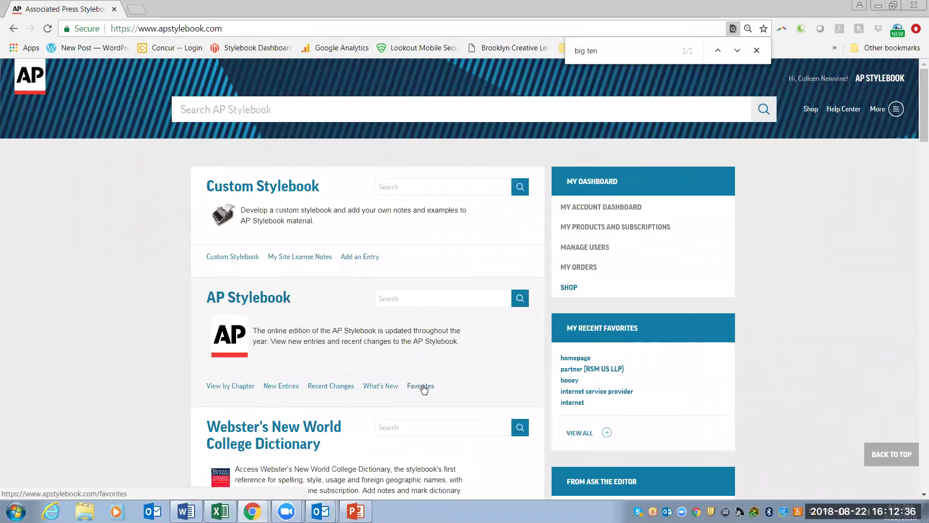
pyautogui.click(423, 386)
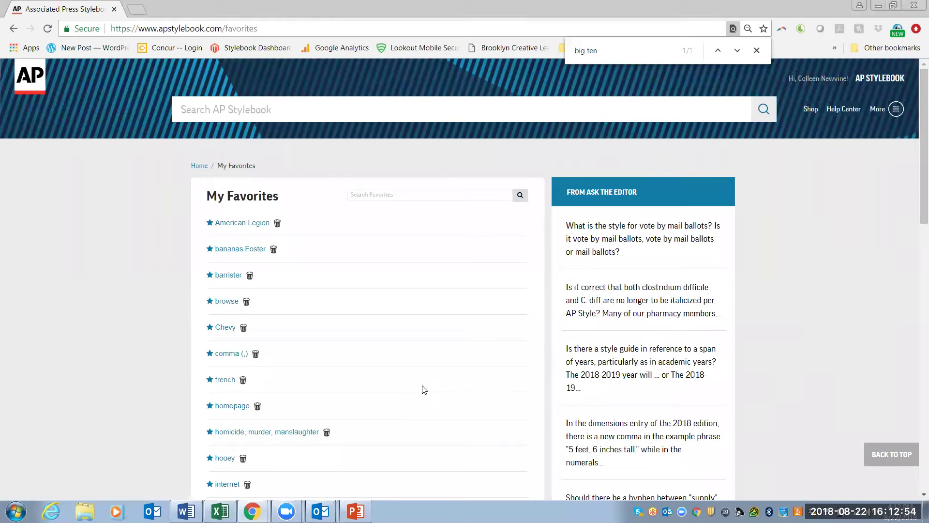
# - Search for 'under way' and star the underway entry as a favorite
pyautogui.write('un')
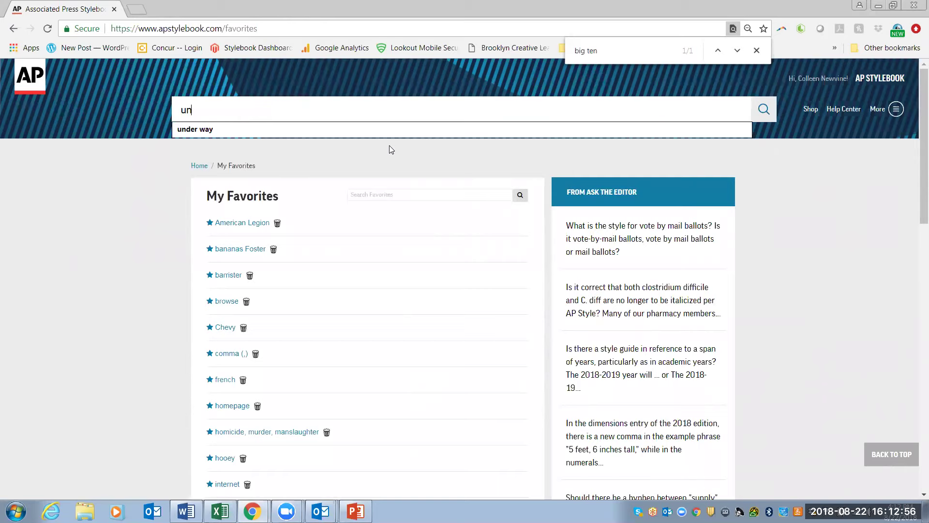
pyautogui.press('Down')
pyautogui.press('Return')
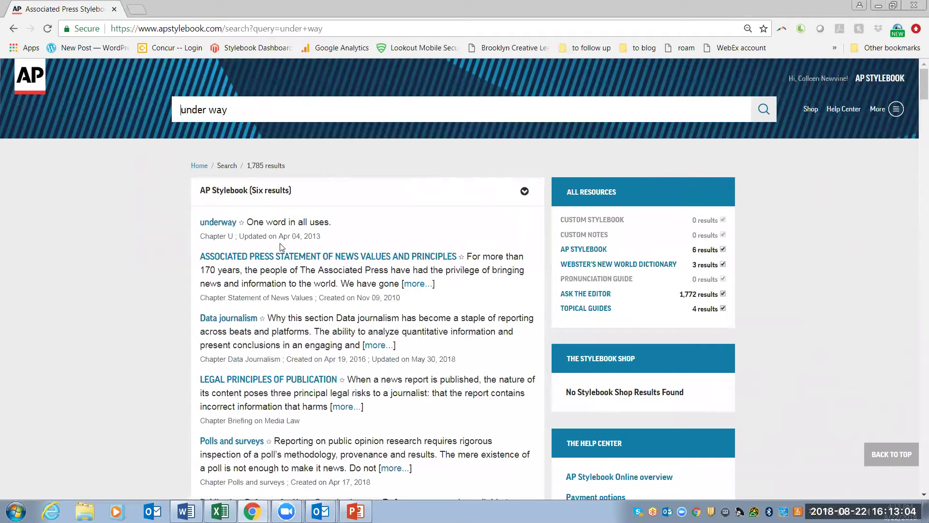
pyautogui.click(241, 224)
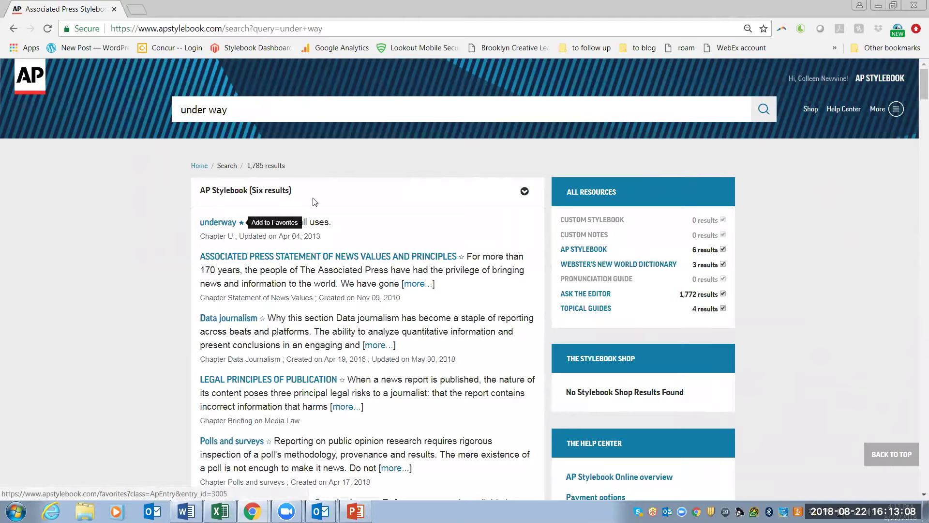
# - From the home page, open Favorites and select the underway entry
pyautogui.click(200, 166)
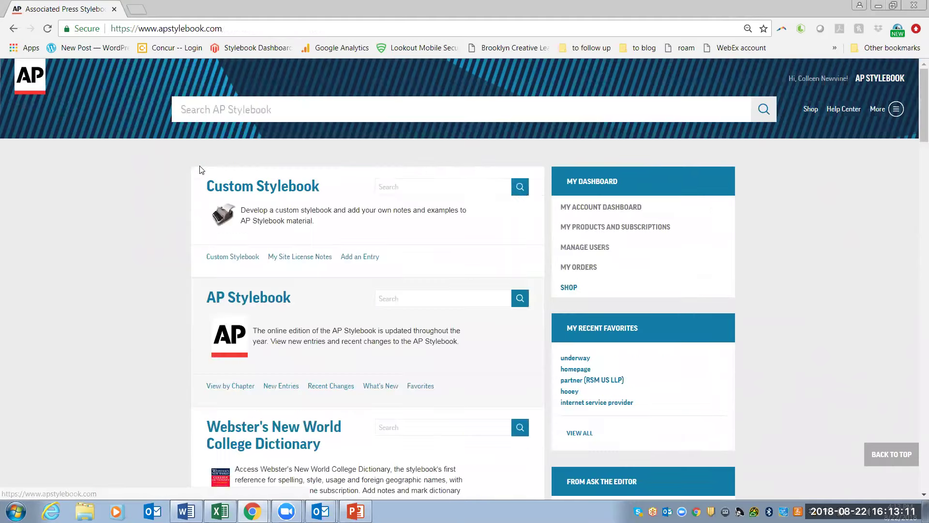
pyautogui.click(420, 386)
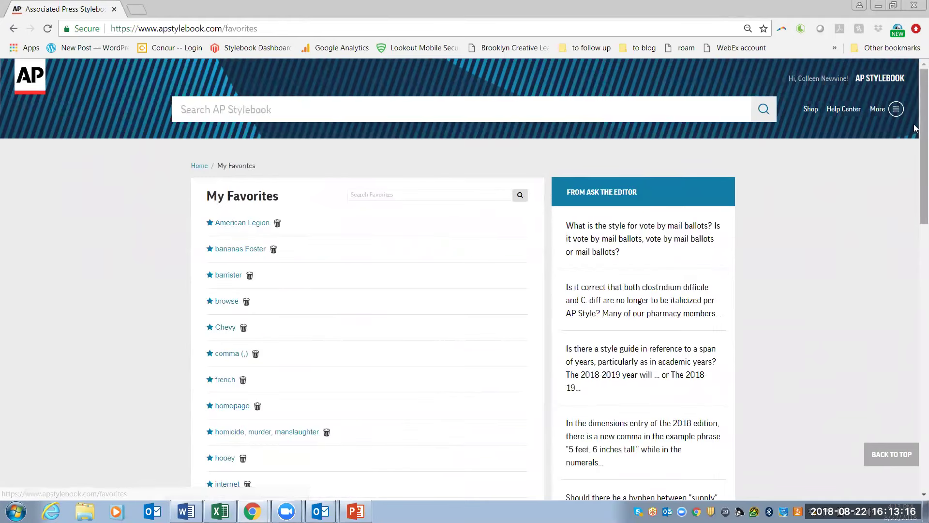
pyautogui.moveTo(914, 128); pyautogui.dragTo(916, 215)
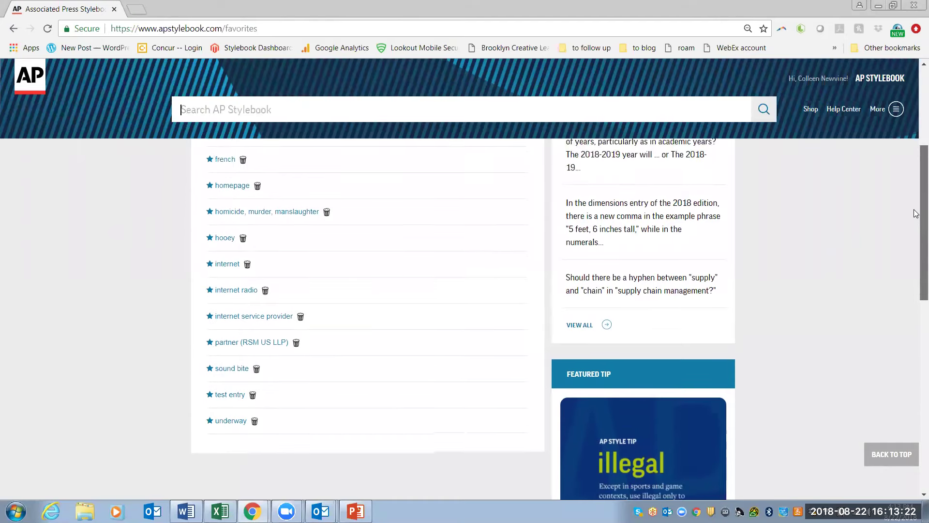
pyautogui.click(231, 401)
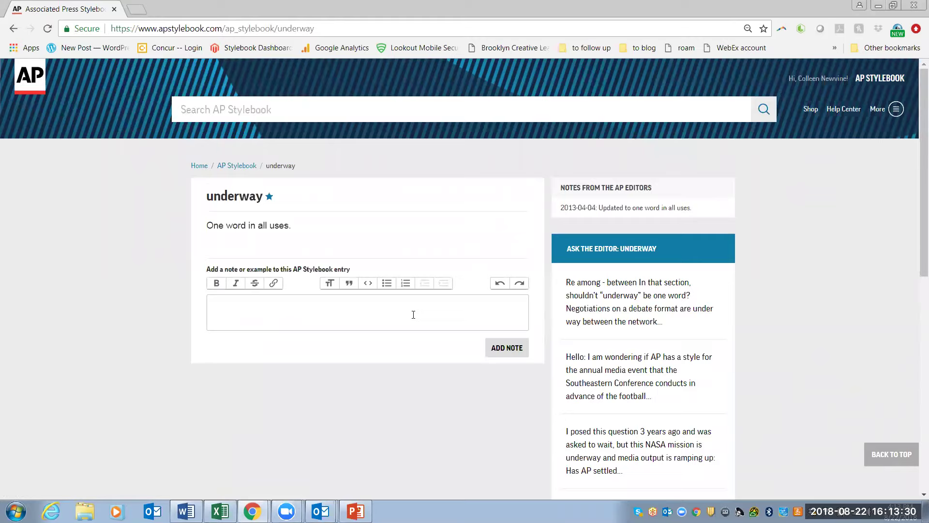
# - Write the note 'Not under way -- they changed it' on the underway entry
pyautogui.click(413, 315)
pyautogui.write('Not under way -- they chaged i')
pyautogui.press('BackSpace')
pyautogui.press('BackSpace')
pyautogui.press('BackSpace')
pyautogui.press('BackSpace')
pyautogui.press('BackSpace')
pyautogui.write('nge')
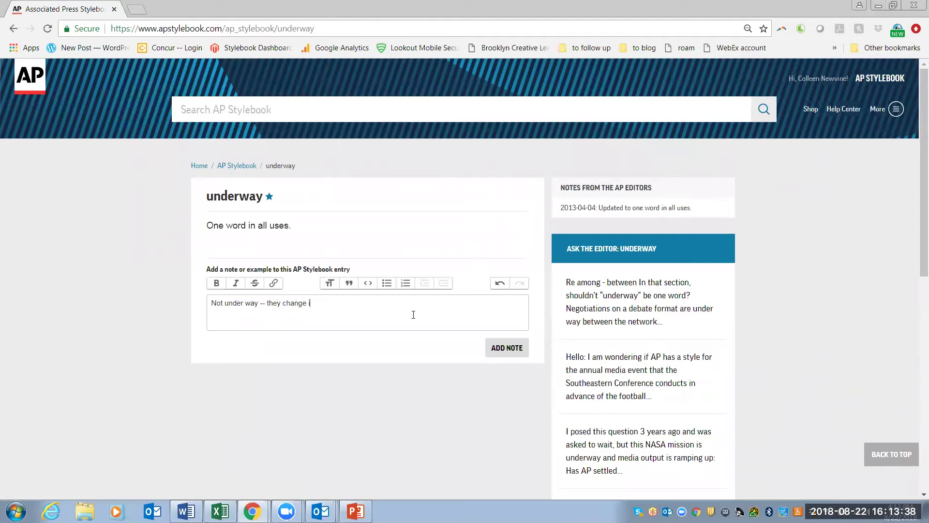
pyautogui.press('BackSpace')
pyautogui.write('d it')
# - Format the note text as bold, italic and bulleted, then save the note
pyautogui.moveTo(317, 303); pyautogui.dragTo(205, 298)
pyautogui.click(217, 283)
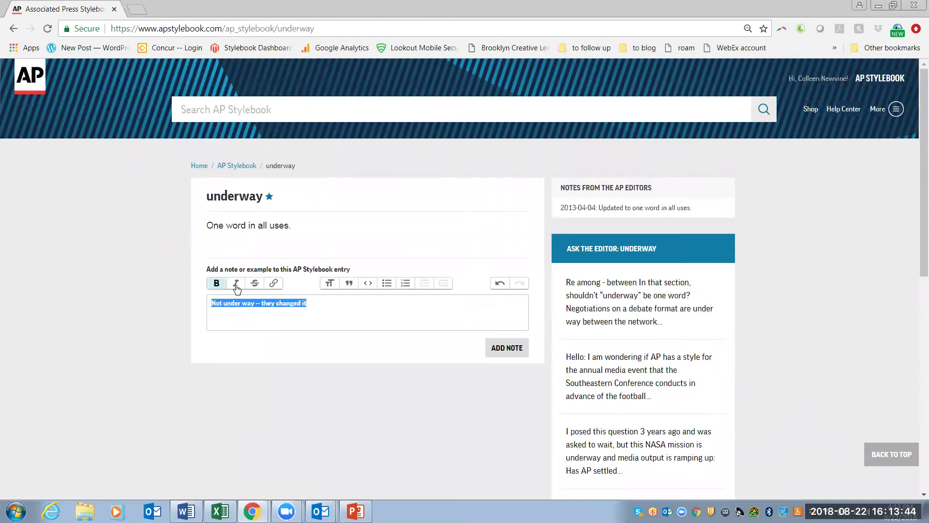
pyautogui.click(237, 287)
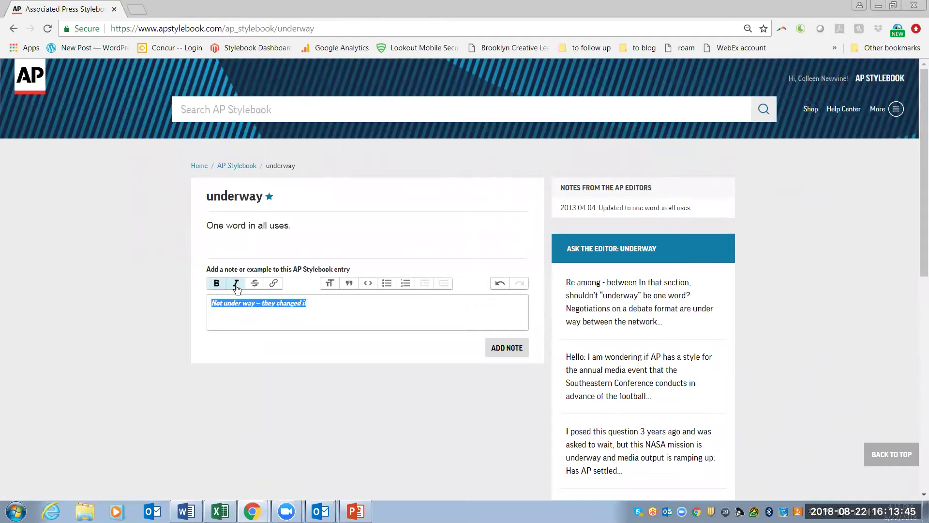
pyautogui.click(273, 285)
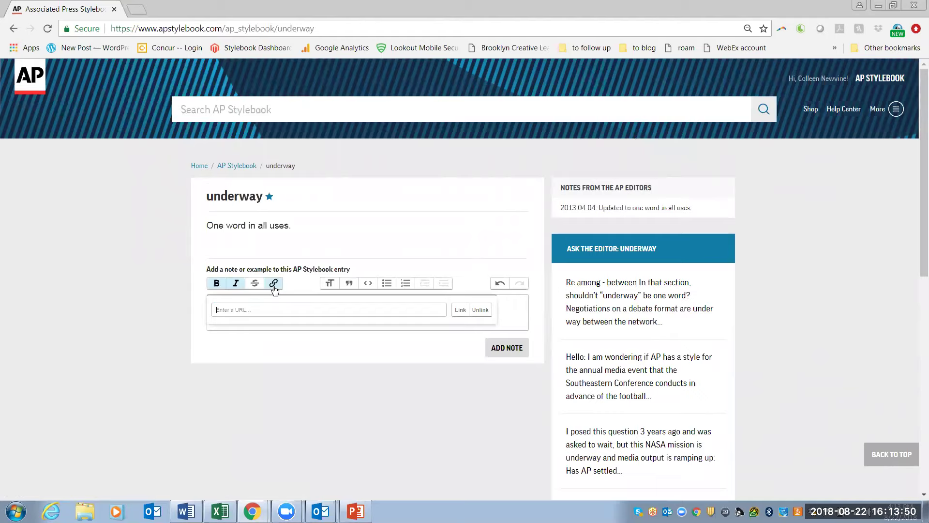
pyautogui.click(386, 284)
pyautogui.press('Escape')
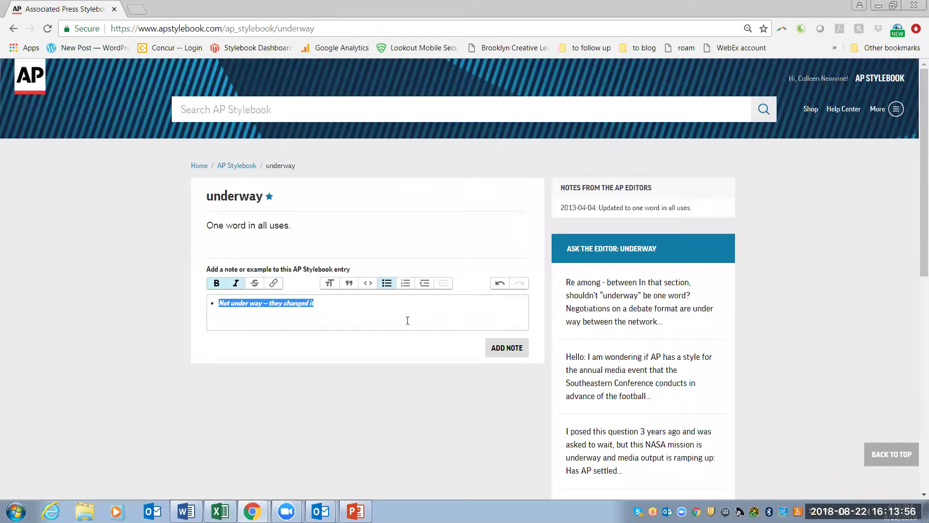
pyautogui.click(506, 349)
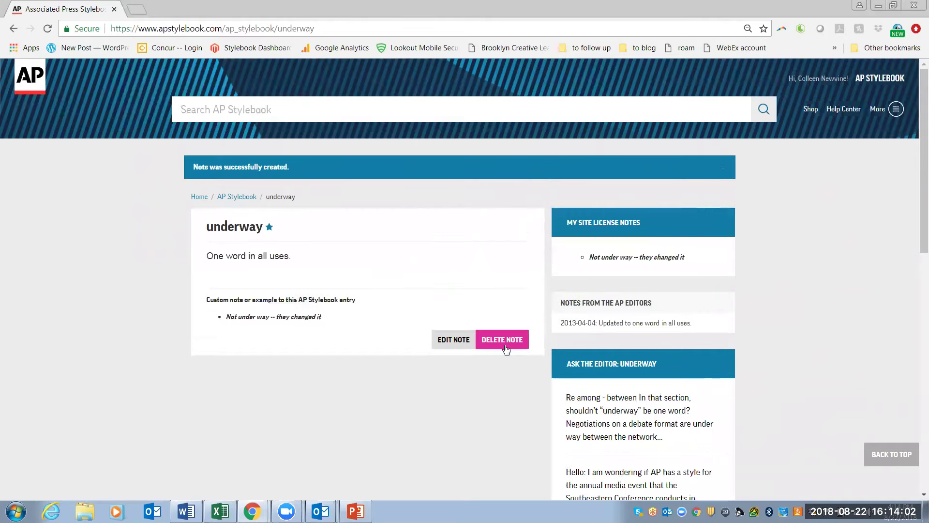
# - Search the stylebook for 'under way' to list the underway custom note first
pyautogui.write('under way')
pyautogui.press('Return')
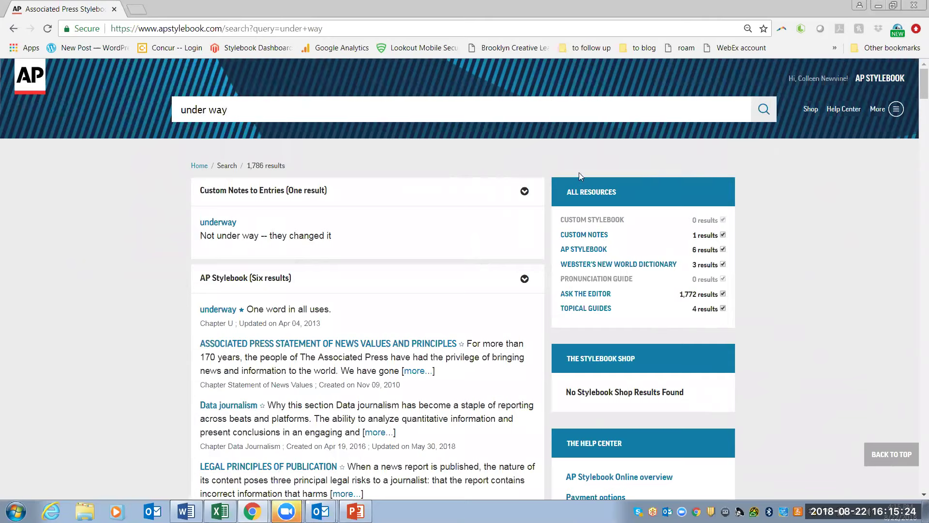
# - Go back to the home page, where underway heads My Recent Favorites
pyautogui.click(201, 168)
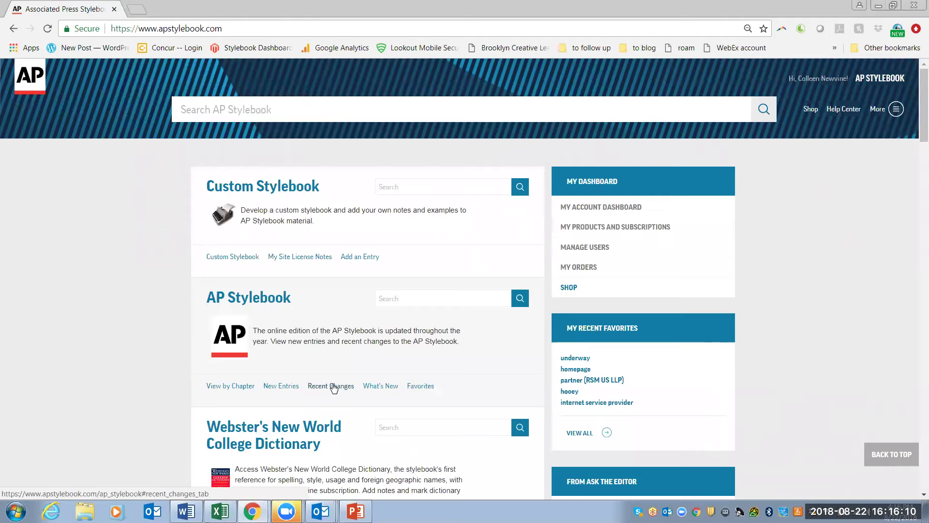
pyautogui.click(292, 388)
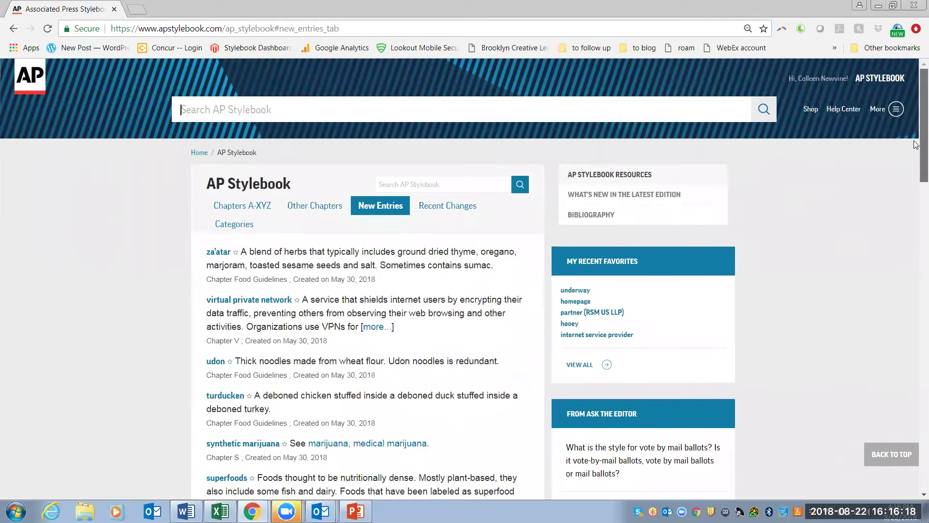
pyautogui.scroll(-2, 916, 146)
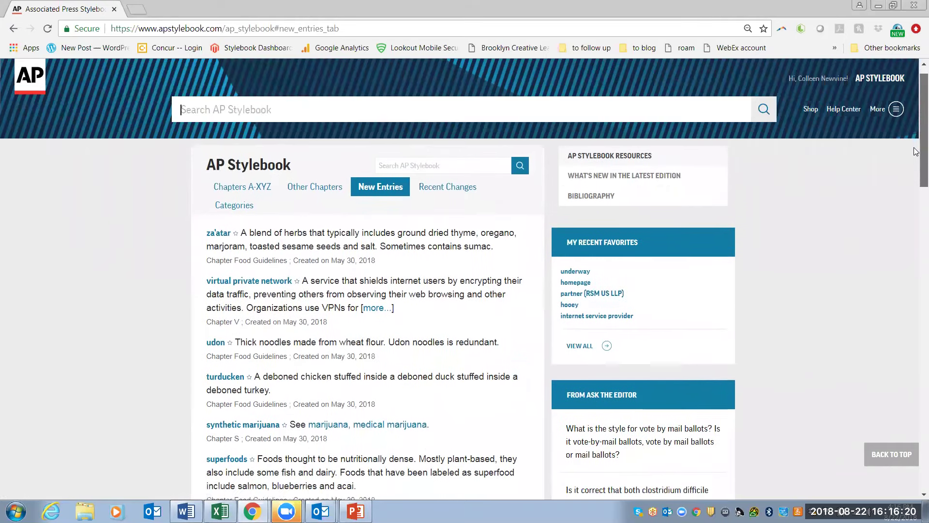
pyautogui.scroll(-1, 916, 170)
pyautogui.scroll(-1, 916, 174)
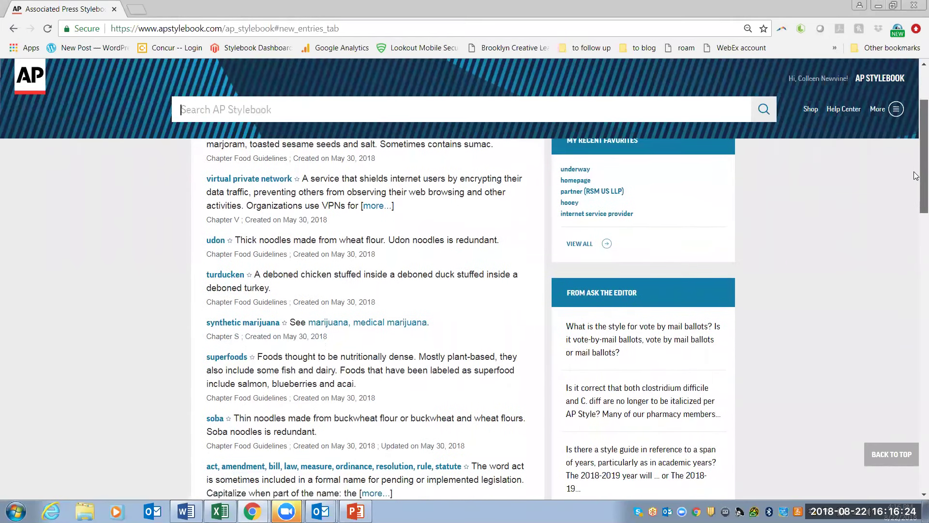
pyautogui.scroll(3, 917, 176)
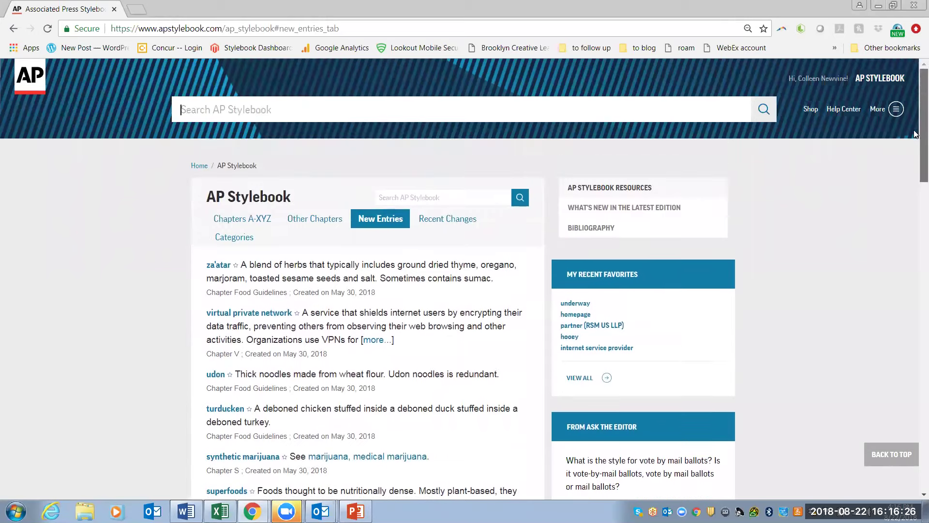
# - Show the Recent Changes tab listing updated entries like among, between and OPEC
pyautogui.click(461, 222)
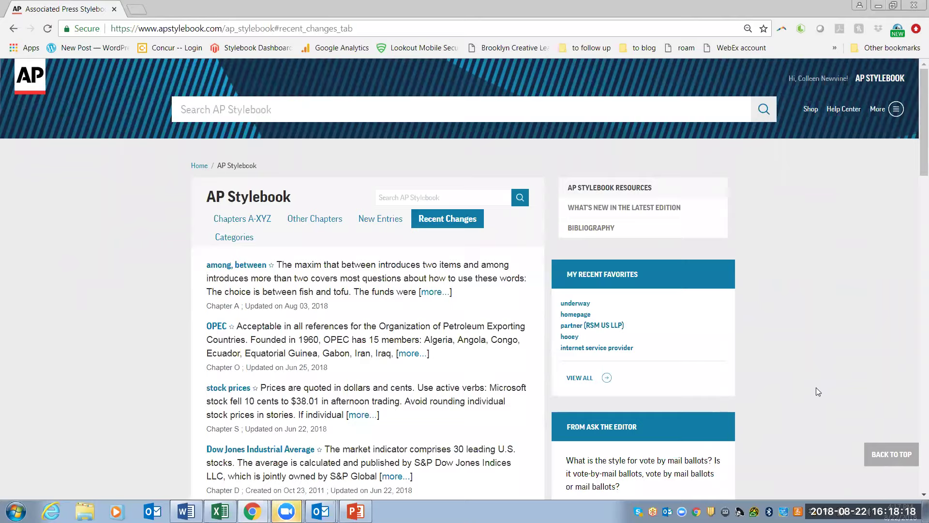
# - Return to the home page and scroll down to the Topical Guides section
pyautogui.click(199, 166)
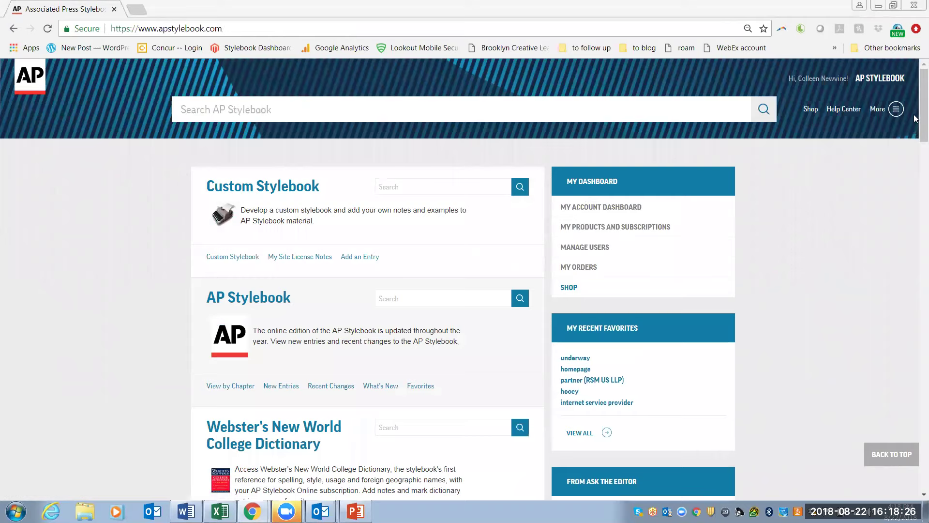
pyautogui.scroll(-1, 916, 119)
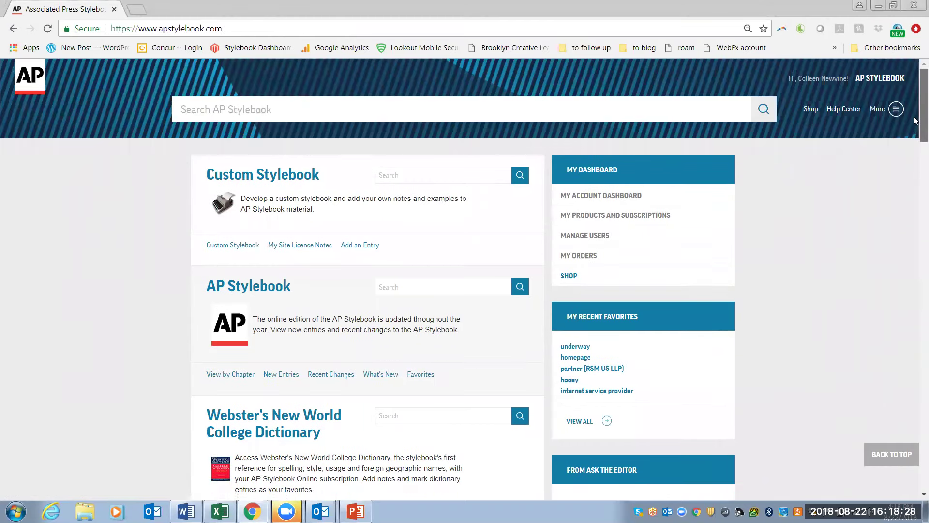
pyautogui.scroll(-1, 916, 120)
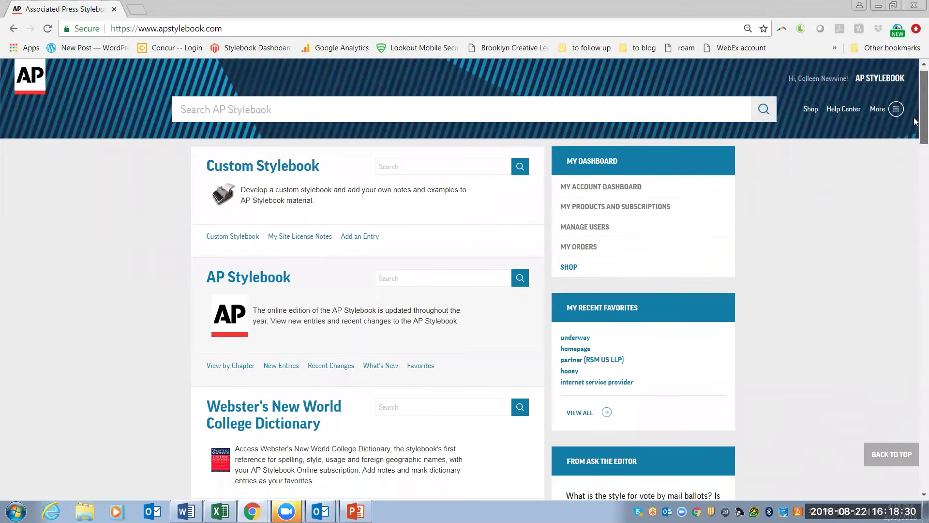
pyautogui.scroll(-1, 916, 147)
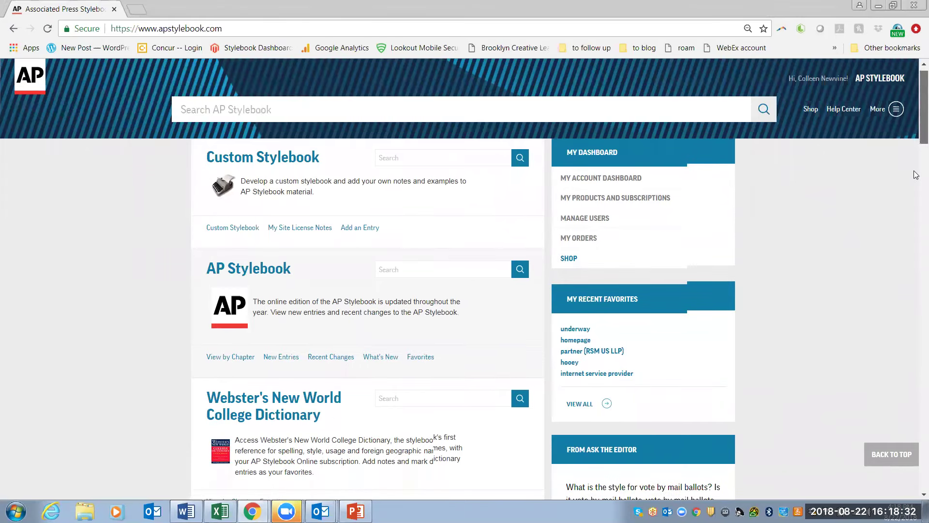
pyautogui.scroll(-4, 916, 182)
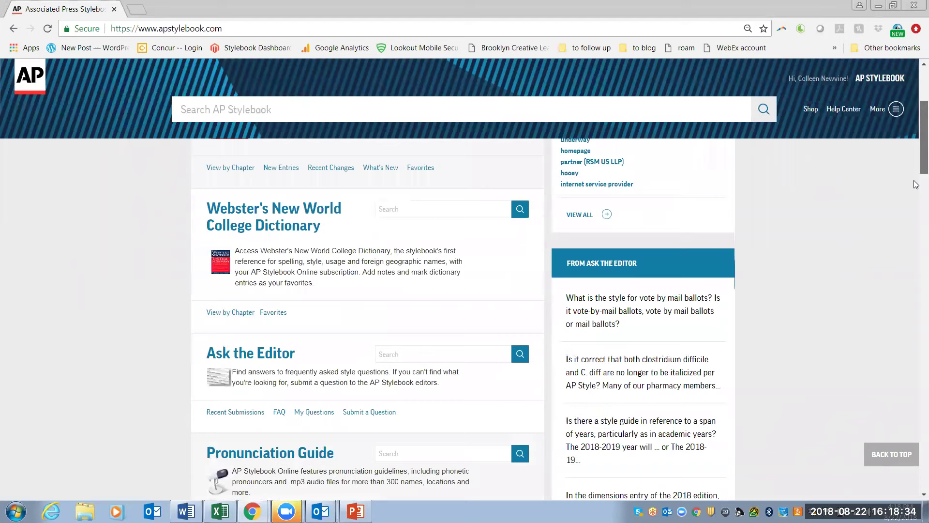
pyautogui.scroll(-3, 916, 184)
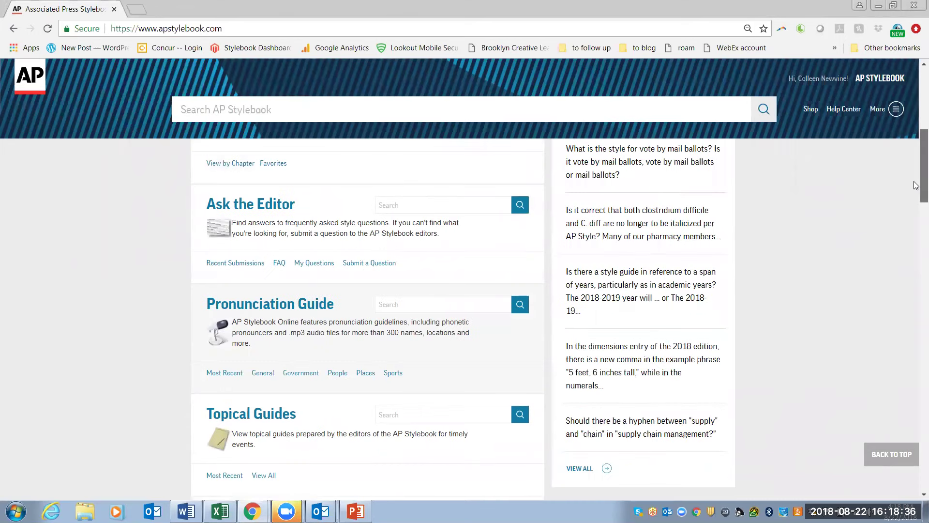
pyautogui.scroll(-1, 916, 185)
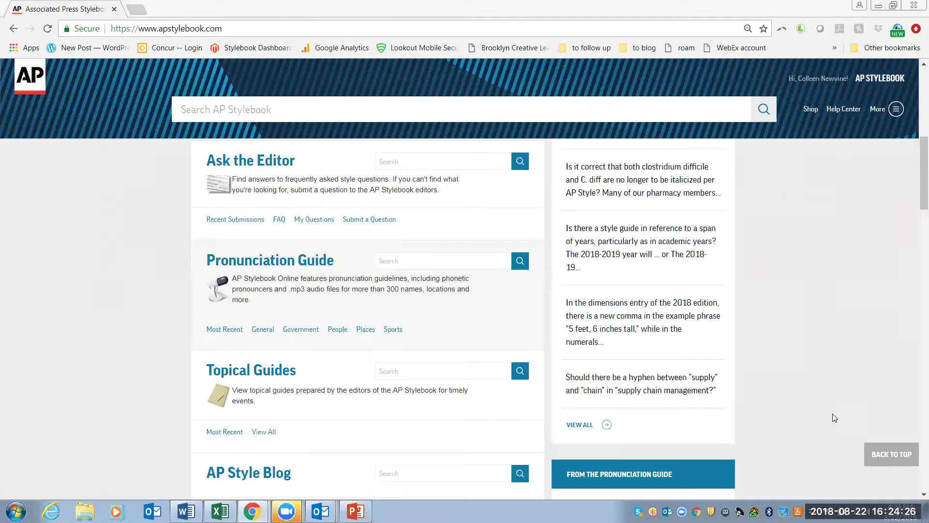
# - Open the Topical Guides page listing recent guides down to Hurricanes
pyautogui.click(266, 378)
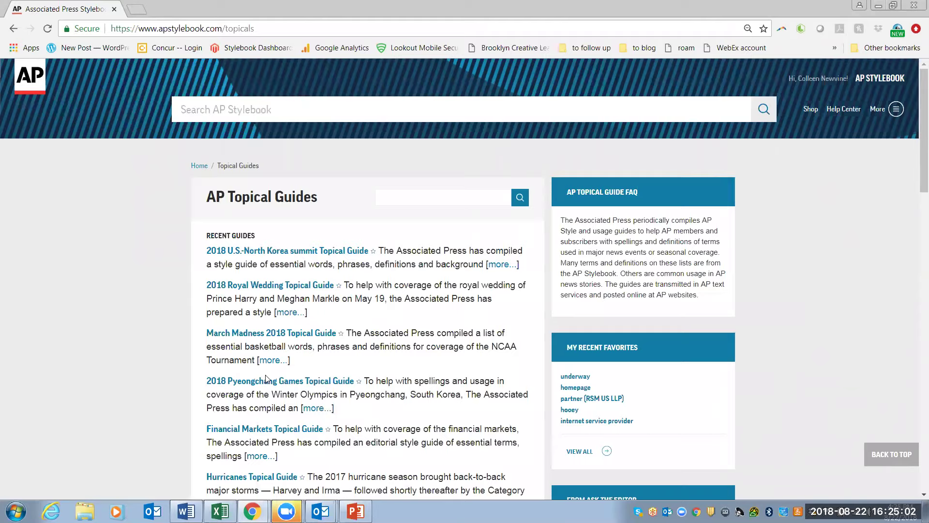
# - Open the 2018 Royal Wedding Topical Guide, read through its entries, and return to the top
pyautogui.click(310, 290)
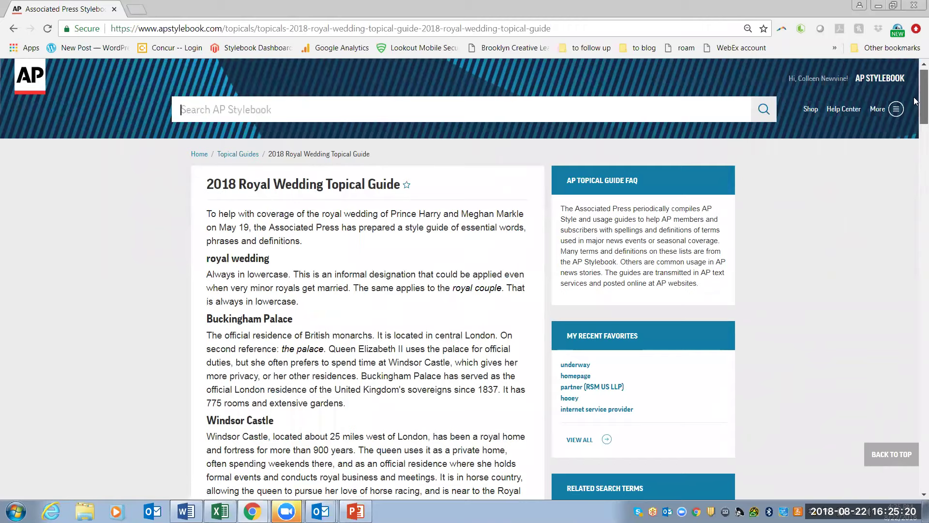
pyautogui.scroll(-1, 915, 103)
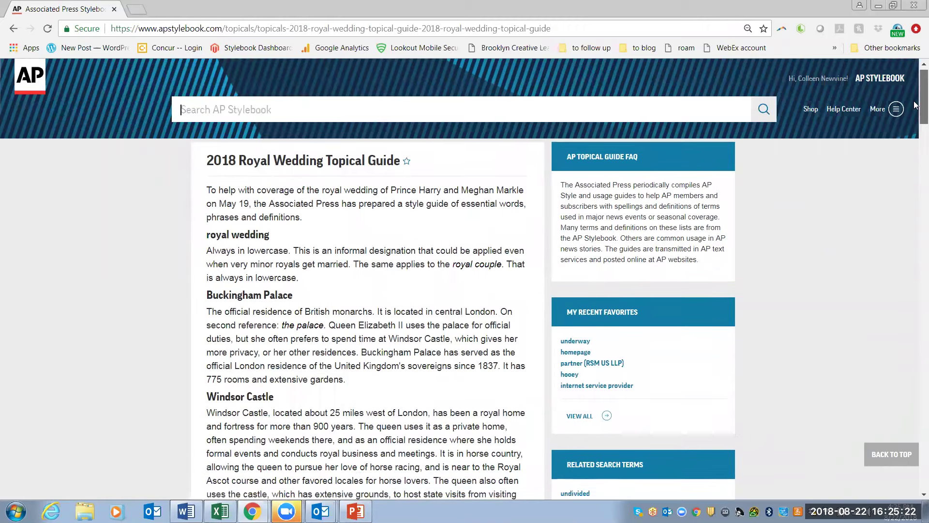
pyautogui.scroll(-3, 915, 111)
pyautogui.scroll(-5, 915, 126)
pyautogui.scroll(-2, 915, 145)
pyautogui.scroll(-1, 916, 152)
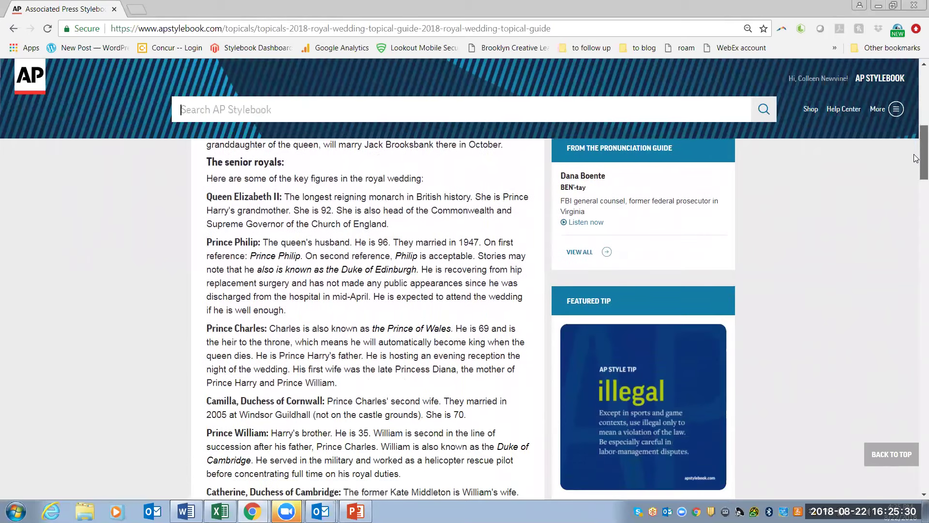
pyautogui.scroll(-1, 915, 157)
pyautogui.scroll(-5, 916, 158)
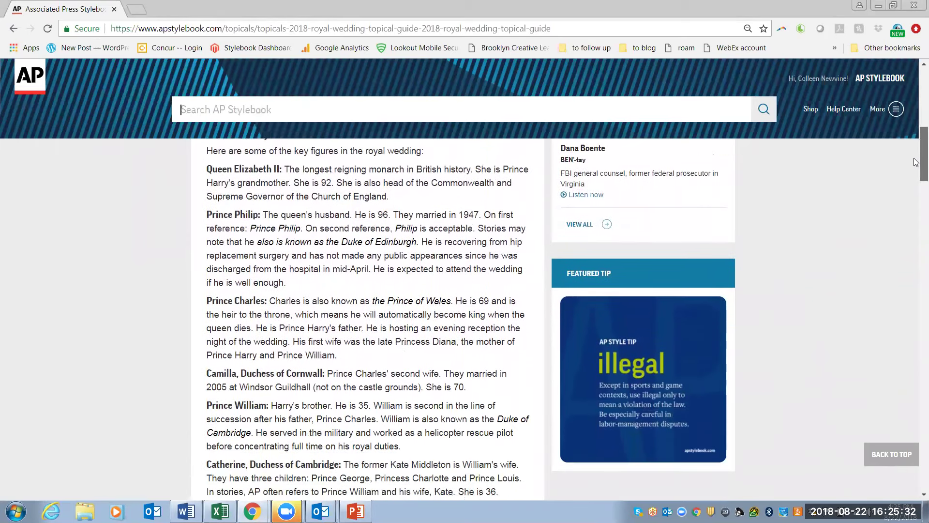
pyautogui.moveTo(915, 194); pyautogui.dragTo(915, 235)
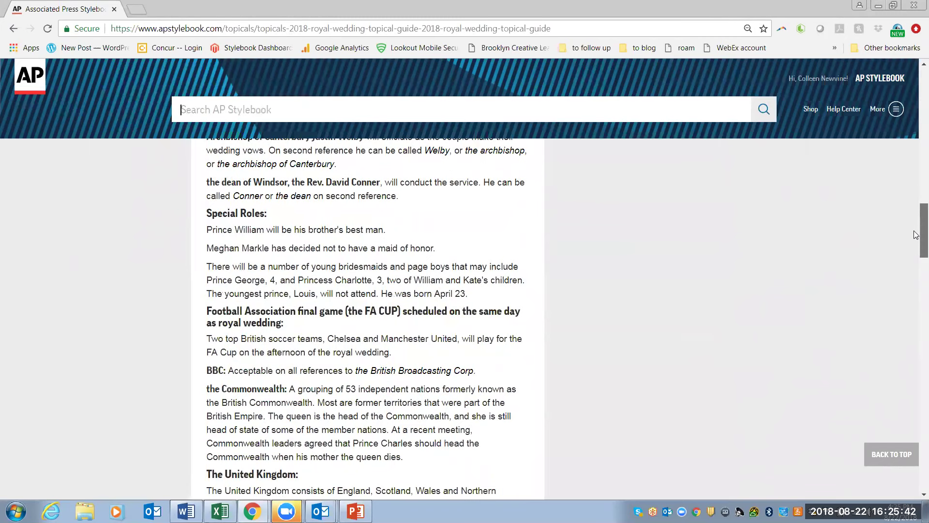
pyautogui.moveTo(916, 234); pyautogui.dragTo(916, 318)
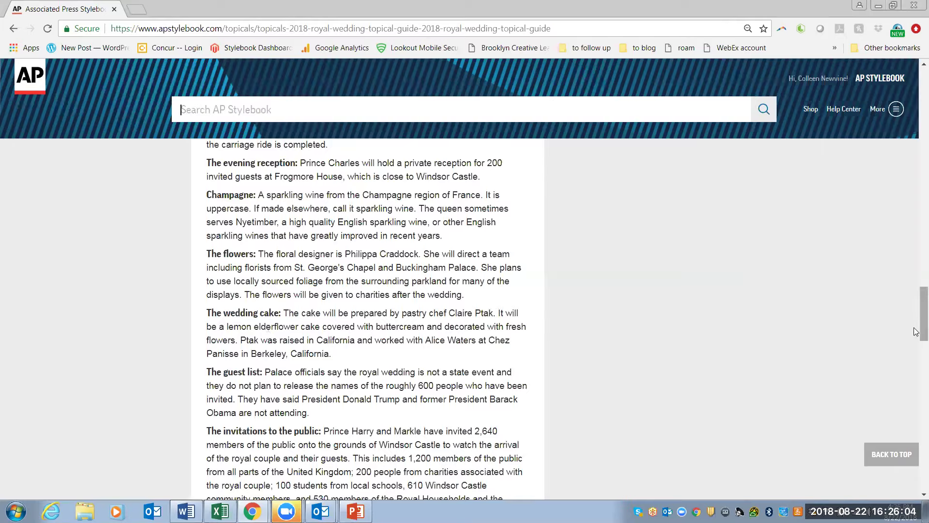
pyautogui.moveTo(916, 326); pyautogui.dragTo(916, 96)
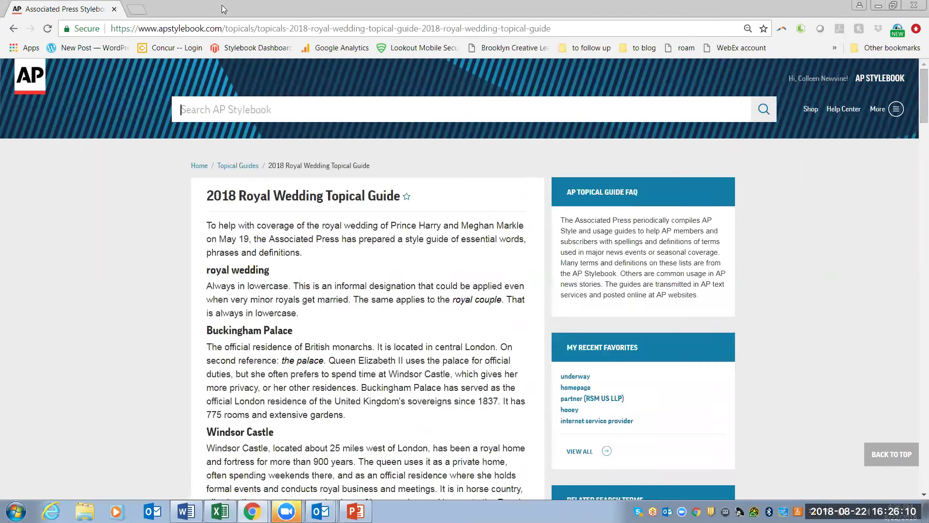
# - Go back to the Stylebook home page and open the Pronunciation Guide
pyautogui.click(13, 29)
pyautogui.scroll(-1, 916, 148)
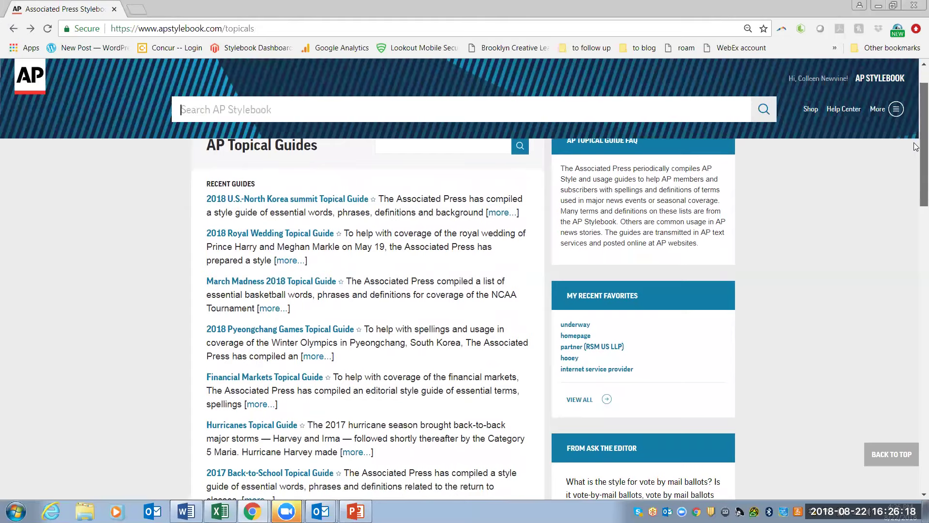
pyautogui.click(13, 28)
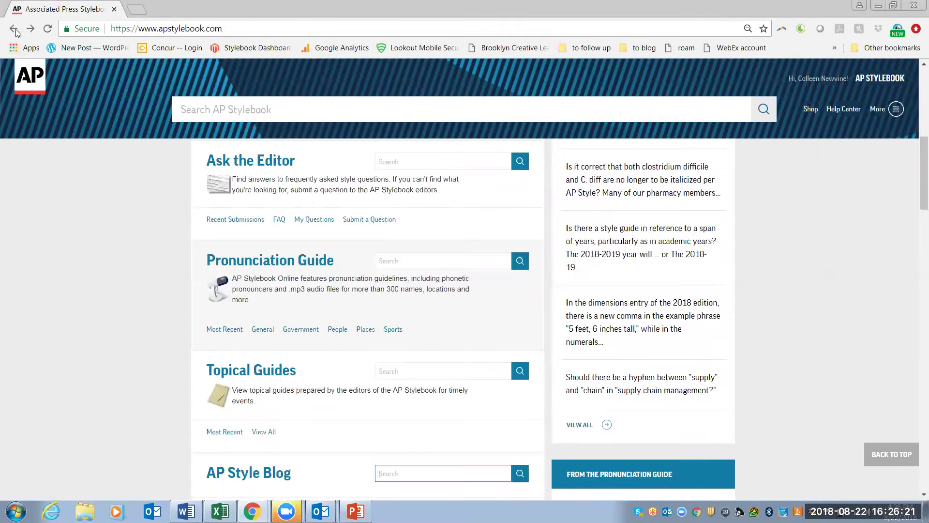
pyautogui.click(280, 261)
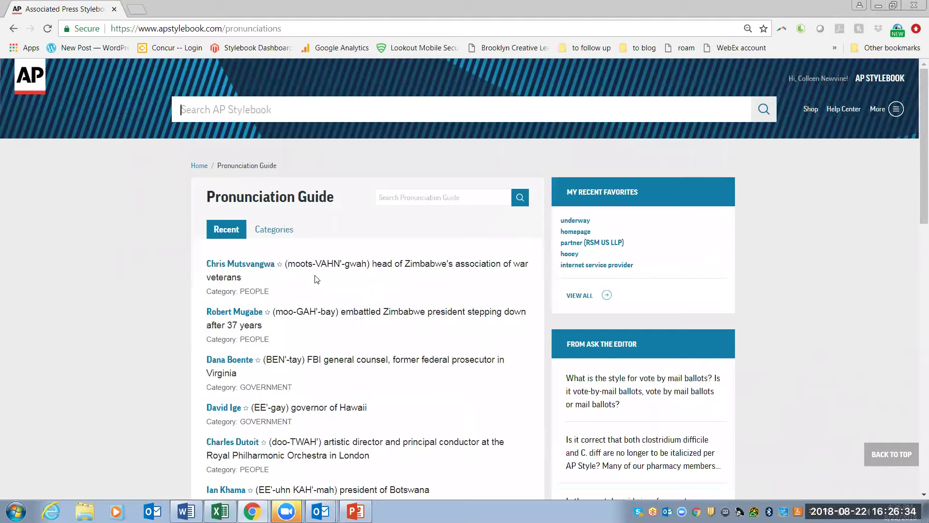
# - Play the first listed name's audio pronunciation, then return to the Pronunciation Guide list
pyautogui.moveTo(287, 264); pyautogui.dragTo(367, 263)
pyautogui.click(232, 264)
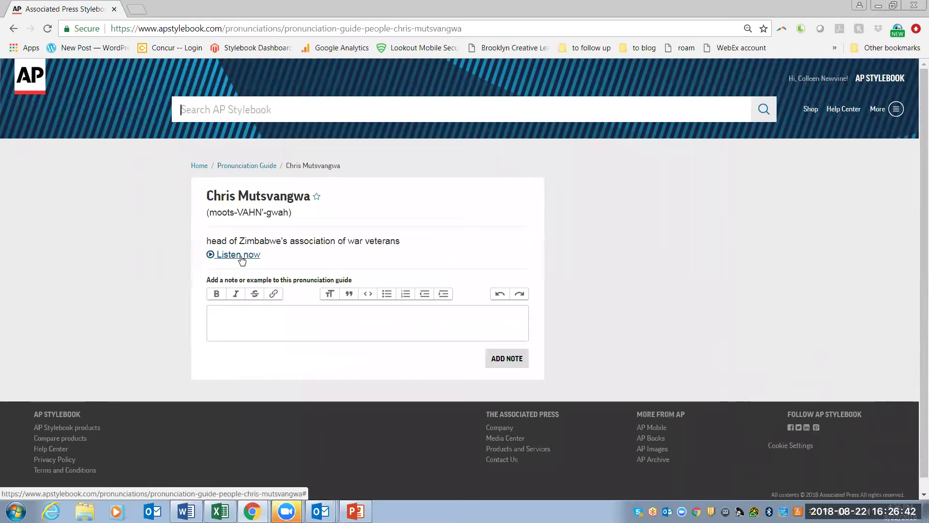
pyautogui.click(241, 256)
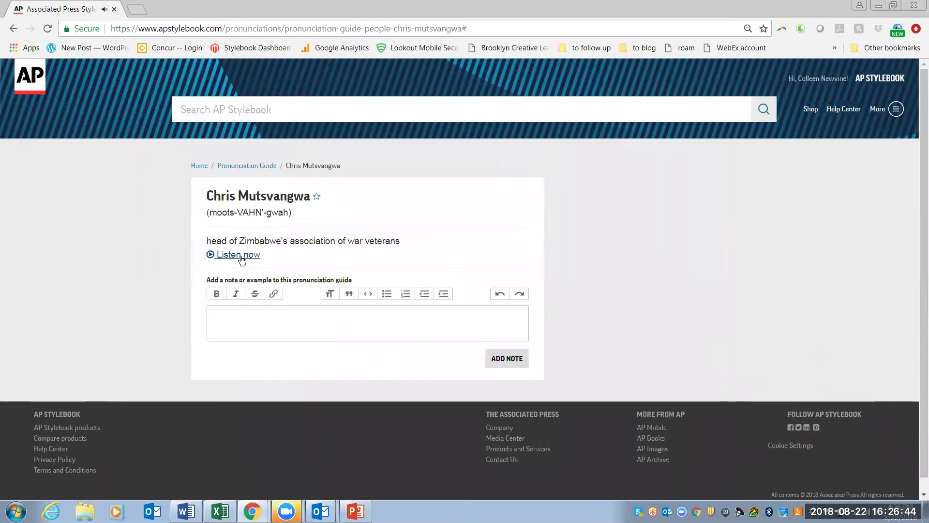
pyautogui.click(14, 30)
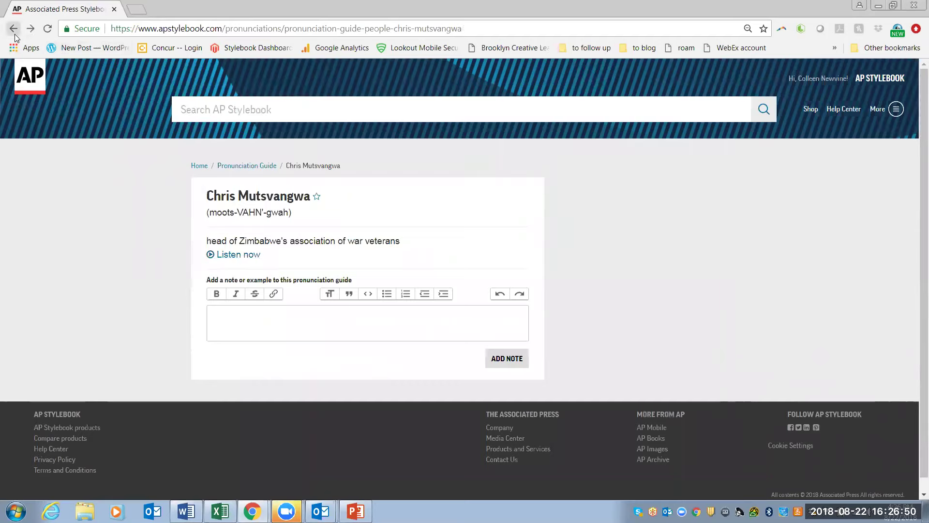
pyautogui.click(14, 33)
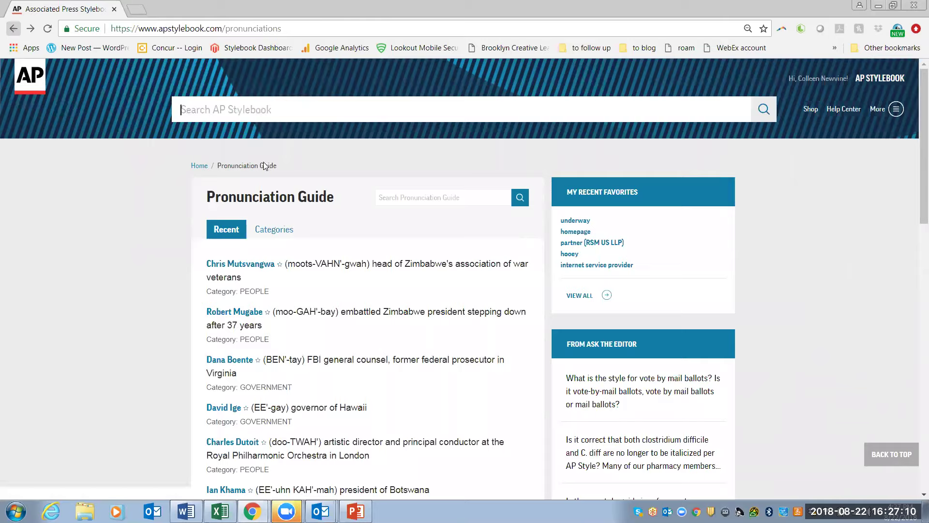
# - From the home page, open Ask the Editor to view recent questions like vote-by-mail ballots
pyautogui.click(200, 170)
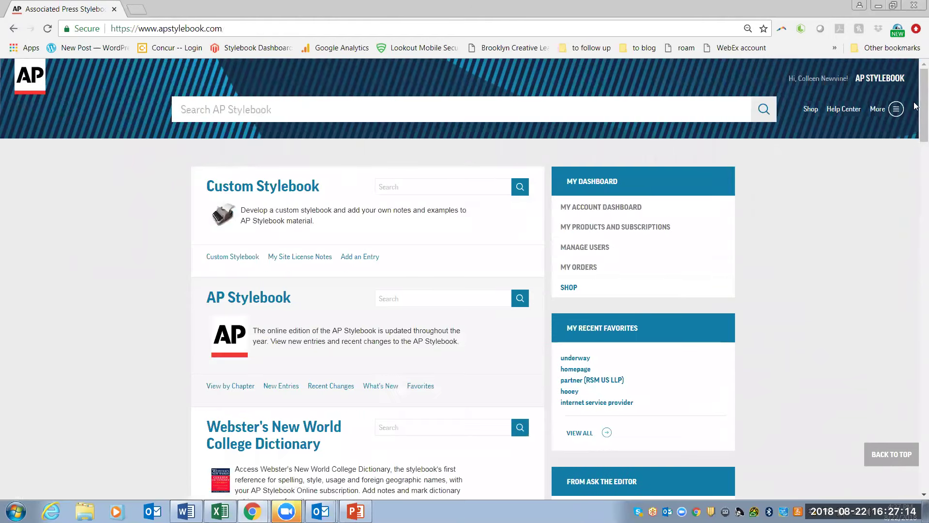
pyautogui.scroll(-7, 916, 131)
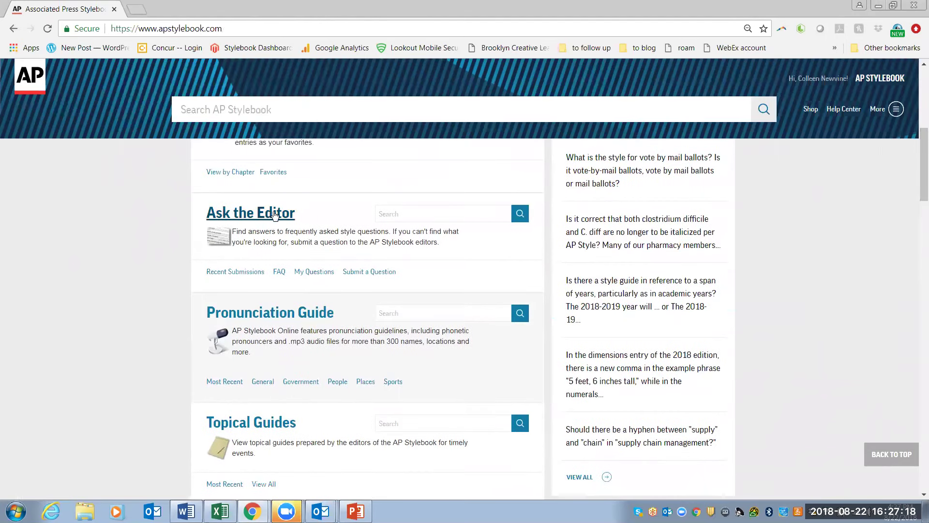
pyautogui.click(275, 215)
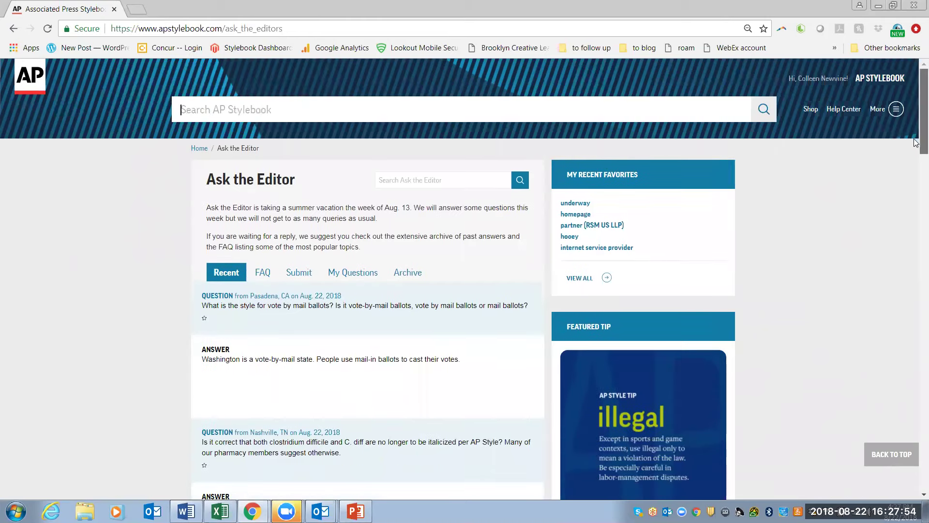
pyautogui.moveTo(916, 137); pyautogui.dragTo(916, 158)
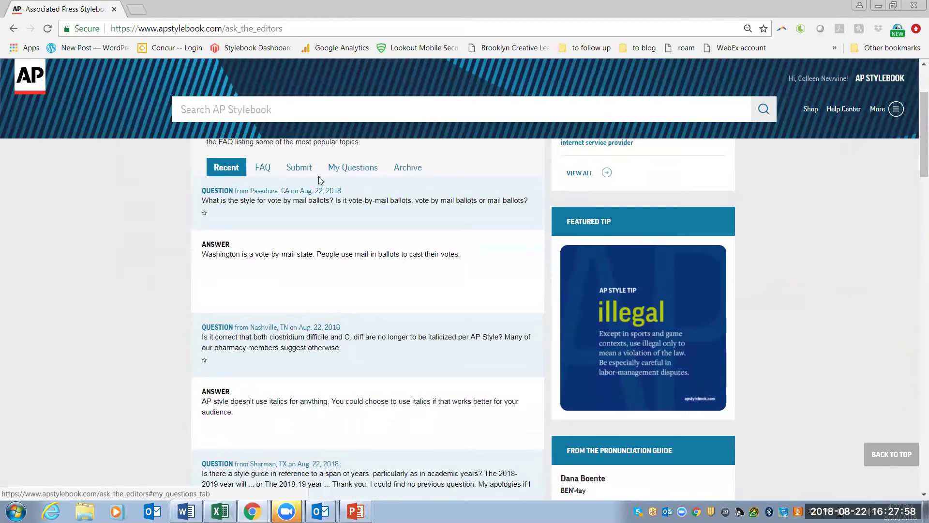
# - Show the Ask the Editor FAQ and scroll through sample answers on abbreviations, acronyms and capitalization
pyautogui.click(263, 168)
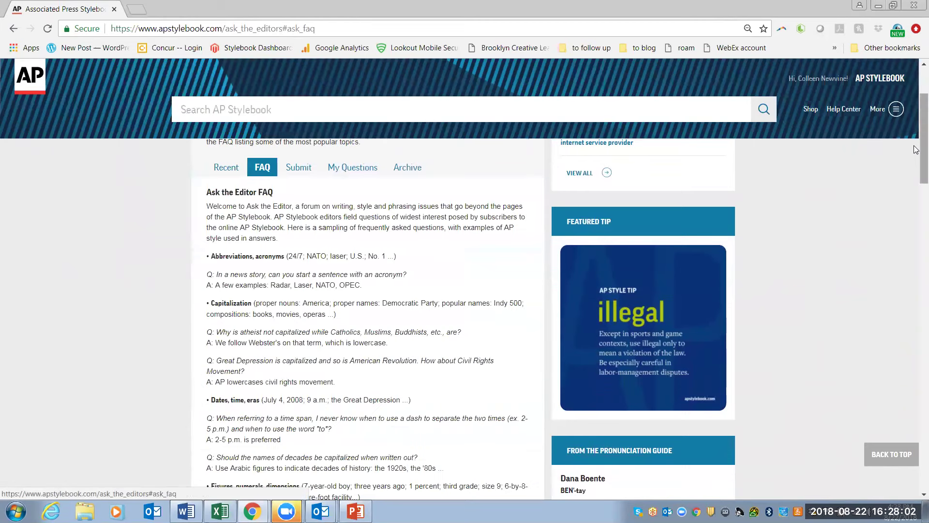
pyautogui.moveTo(916, 150); pyautogui.dragTo(916, 151)
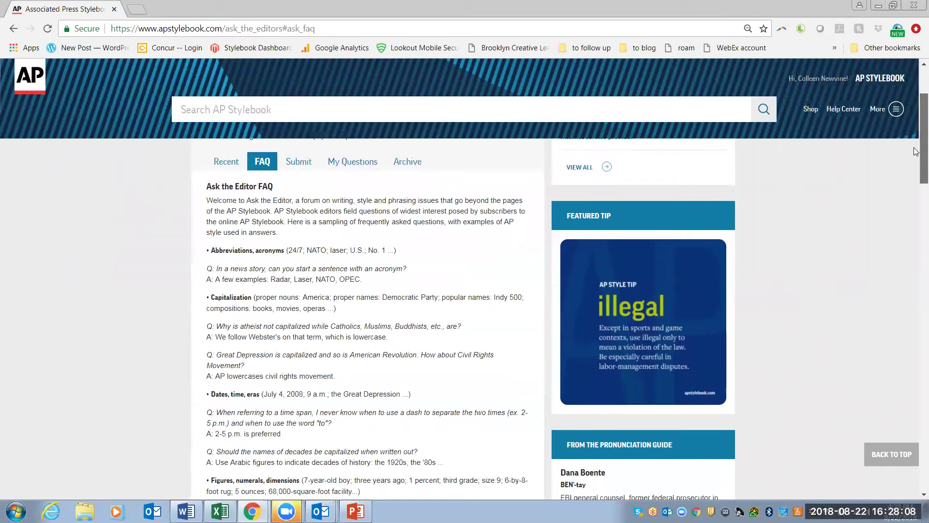
pyautogui.scroll(-1, 916, 151)
pyautogui.moveTo(916, 154); pyautogui.dragTo(914, 111)
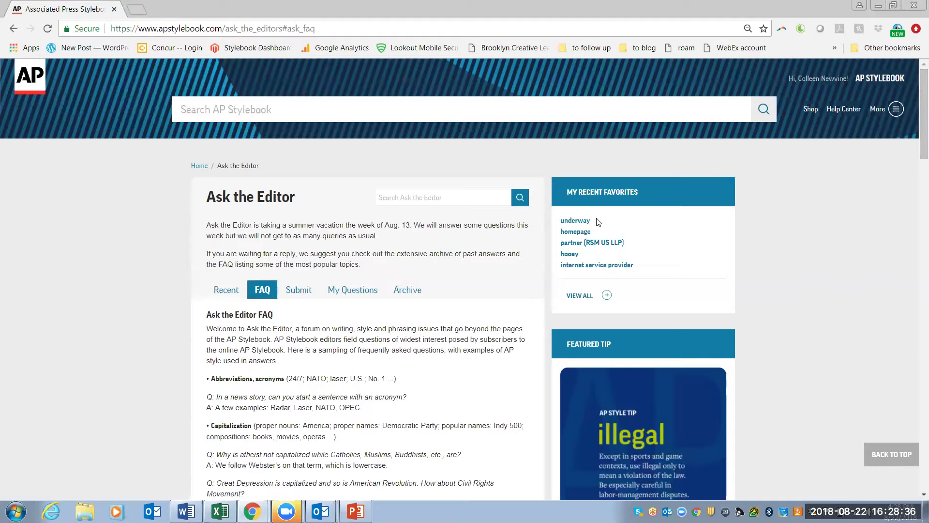
# - Review the Submit tab's policies and Question and Location fields, then return to the Stylebook homepage
pyautogui.click(301, 291)
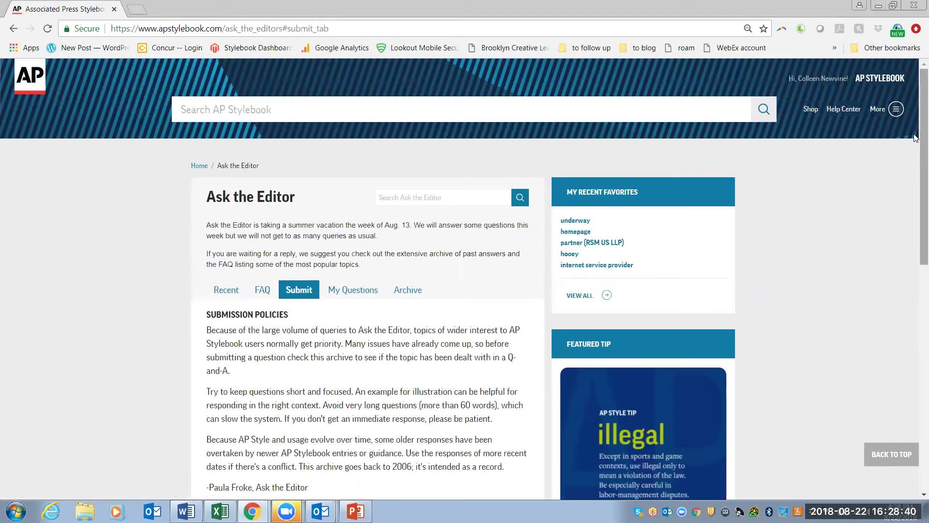
pyautogui.scroll(-3, 916, 166)
pyautogui.scroll(-3, 916, 166)
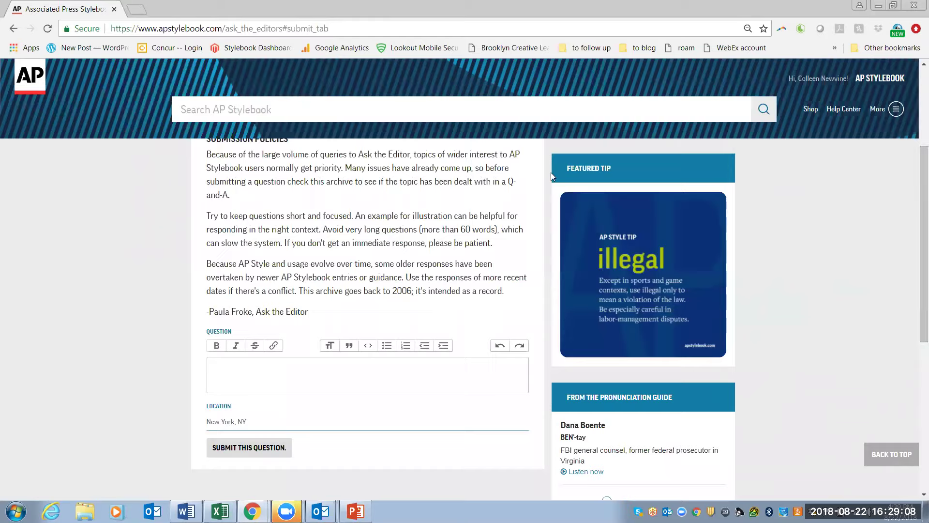
pyautogui.click(29, 87)
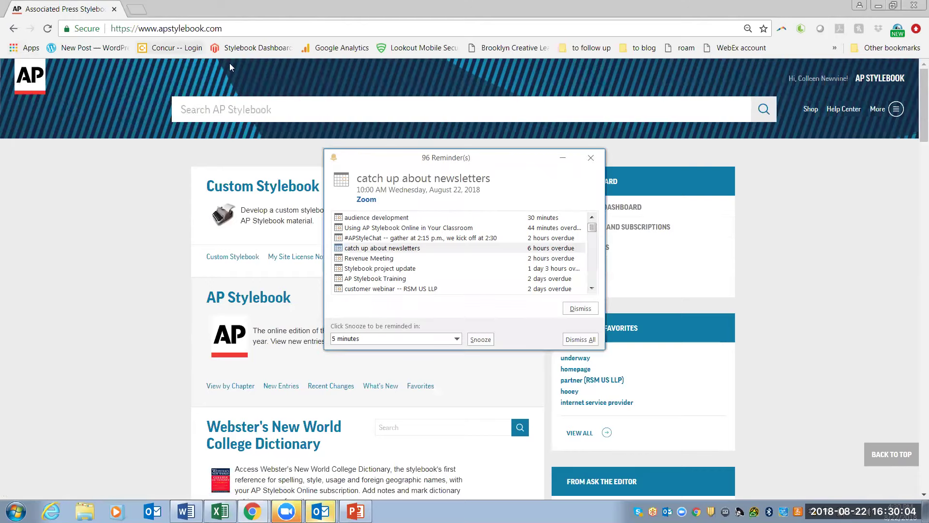
# - Dismiss the Outlook Reminders window over the Stylebook homepage
pyautogui.click(592, 158)
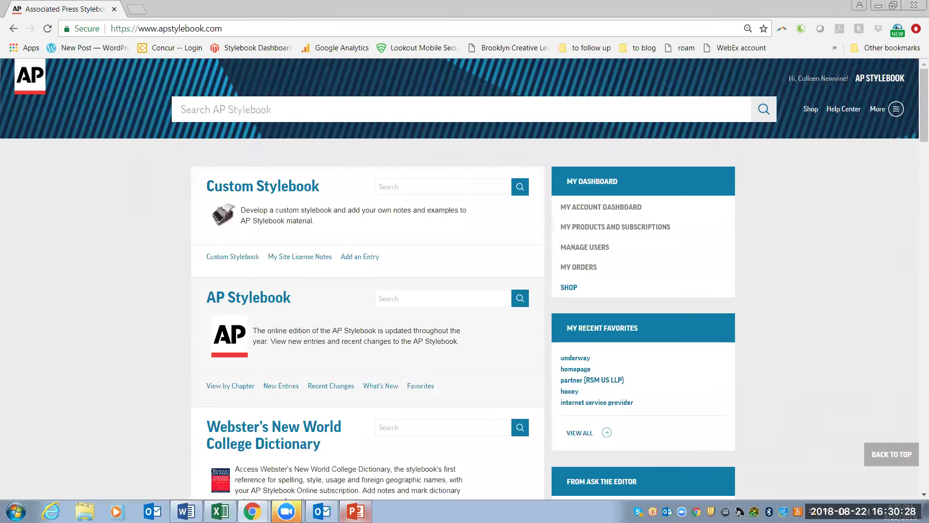
# - Run the PowerPoint slide show from slide 6, the 'Information for college professors' page
pyautogui.click(356, 511)
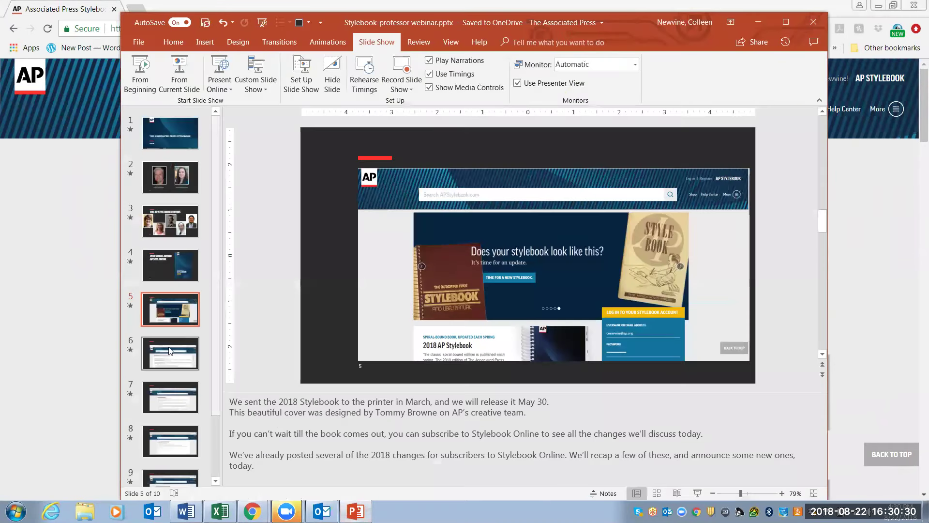
pyautogui.click(167, 356)
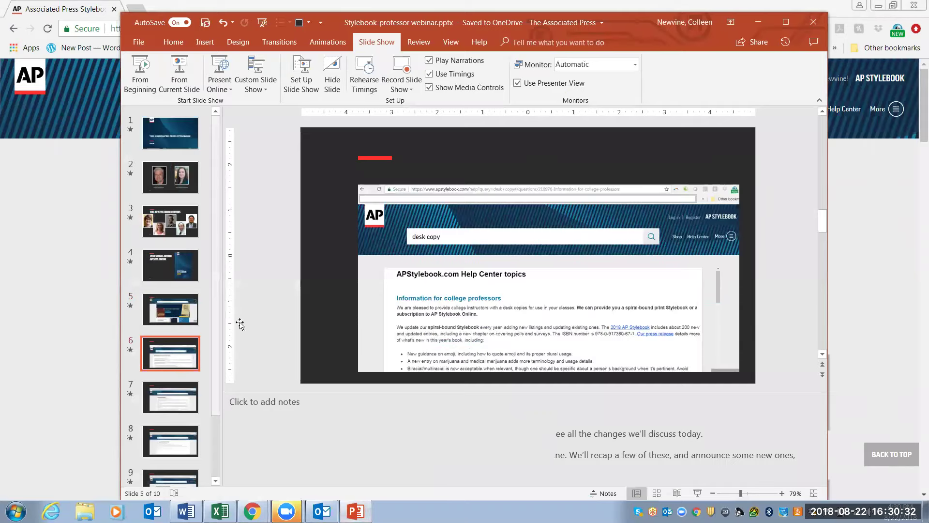
pyautogui.click(184, 77)
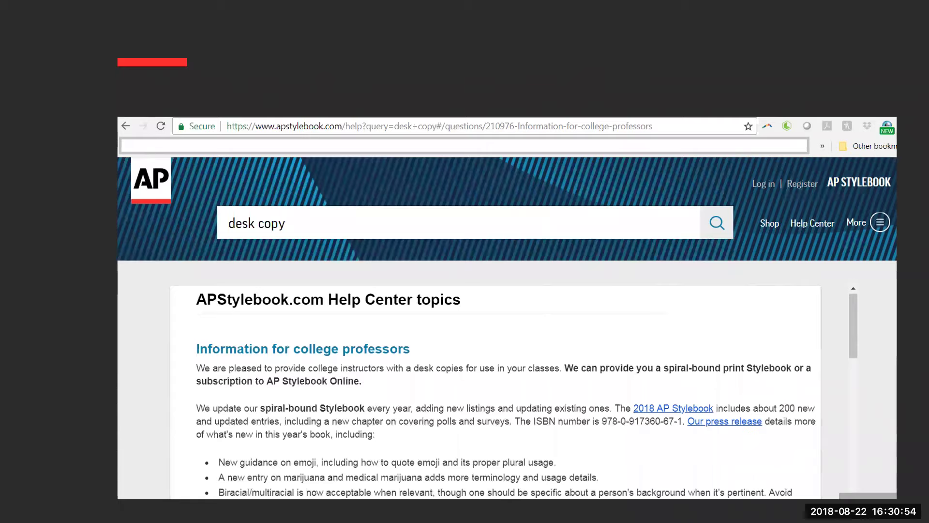
# - Advance the slide show to the Desk Copy Request slide
pyautogui.press('Right')
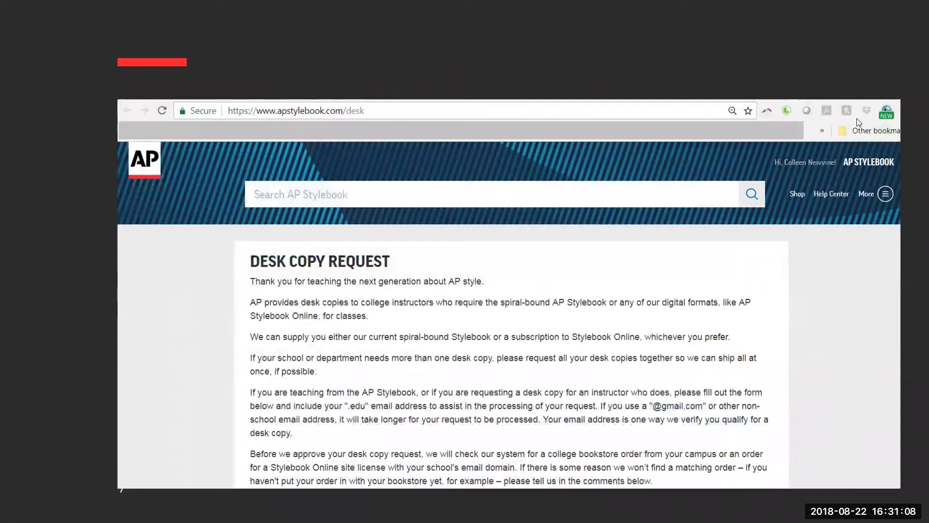
# - Advance to slide 8, the AP Stylebook Suggestions submission form
pyautogui.press('Right')
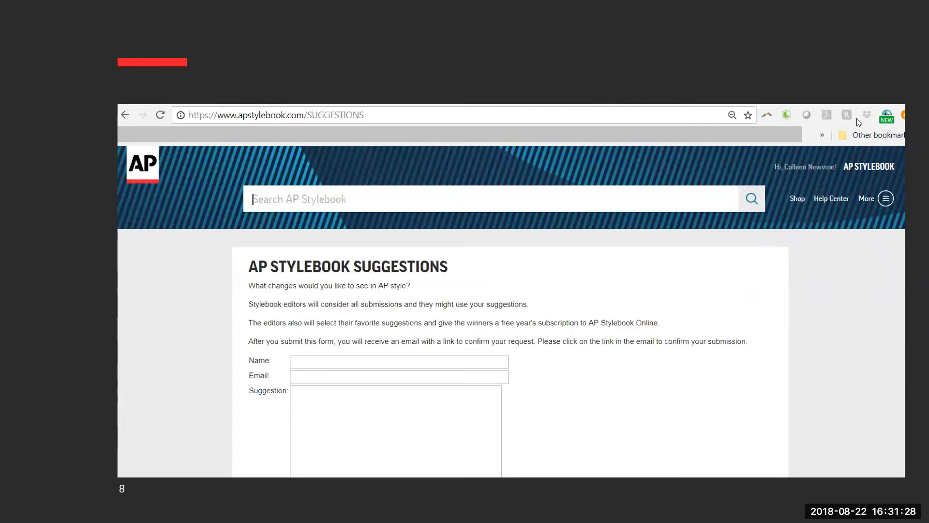
# - Advance to slide 9, the APStylebook.com Help Center topics page
pyautogui.press('Right')
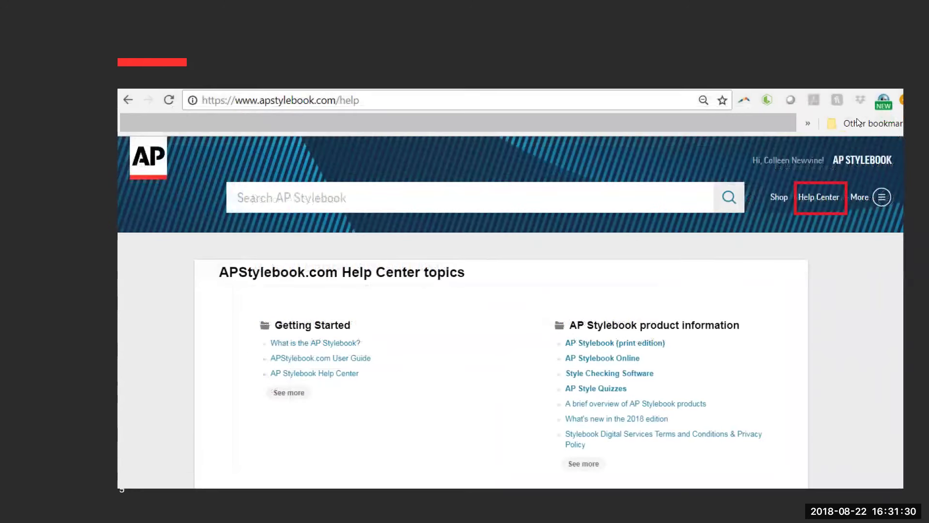